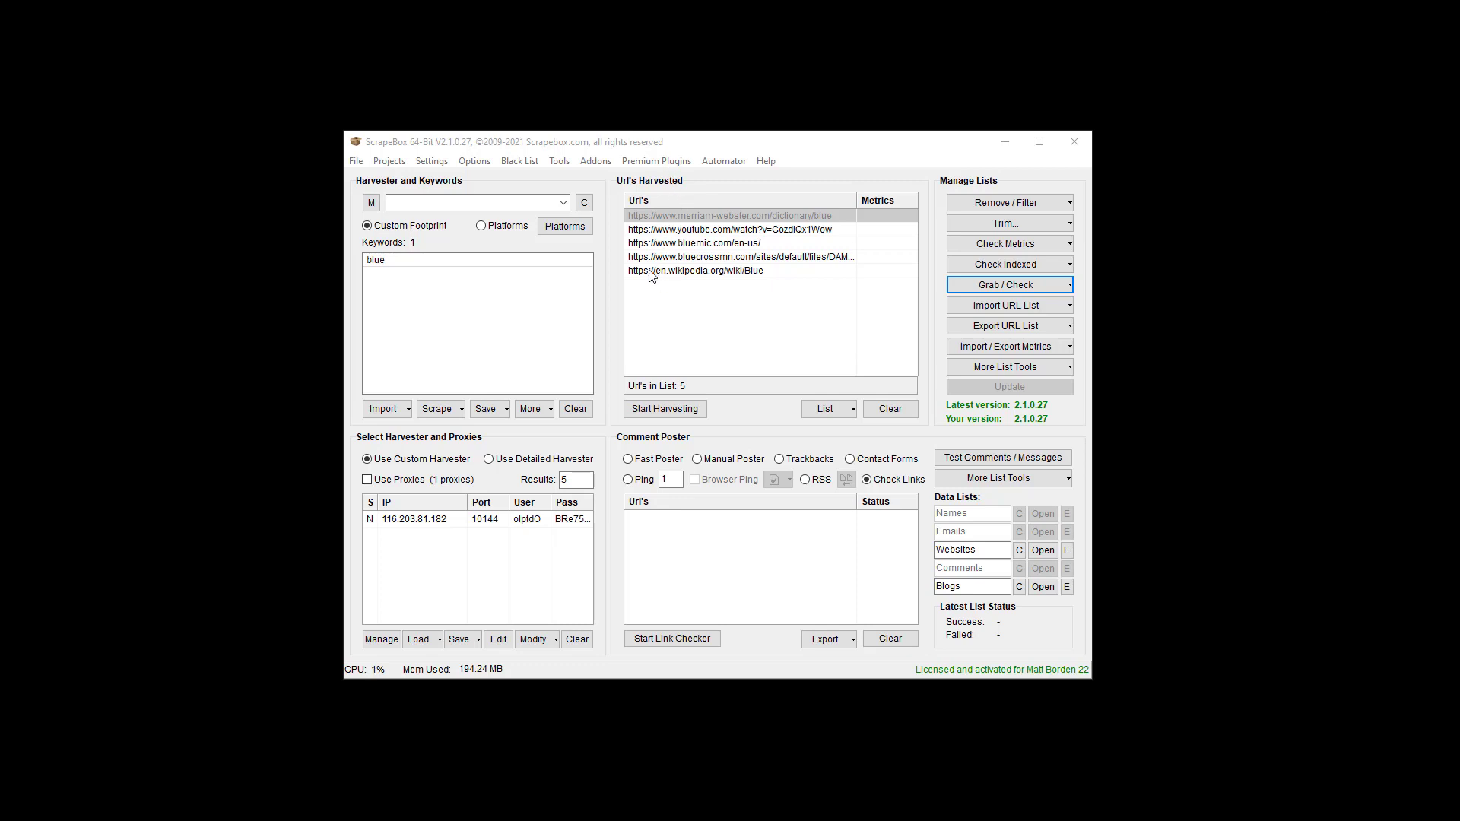
Grab keywords between 'car' and 'truck' from all five harvested URLs.
click(991, 287)
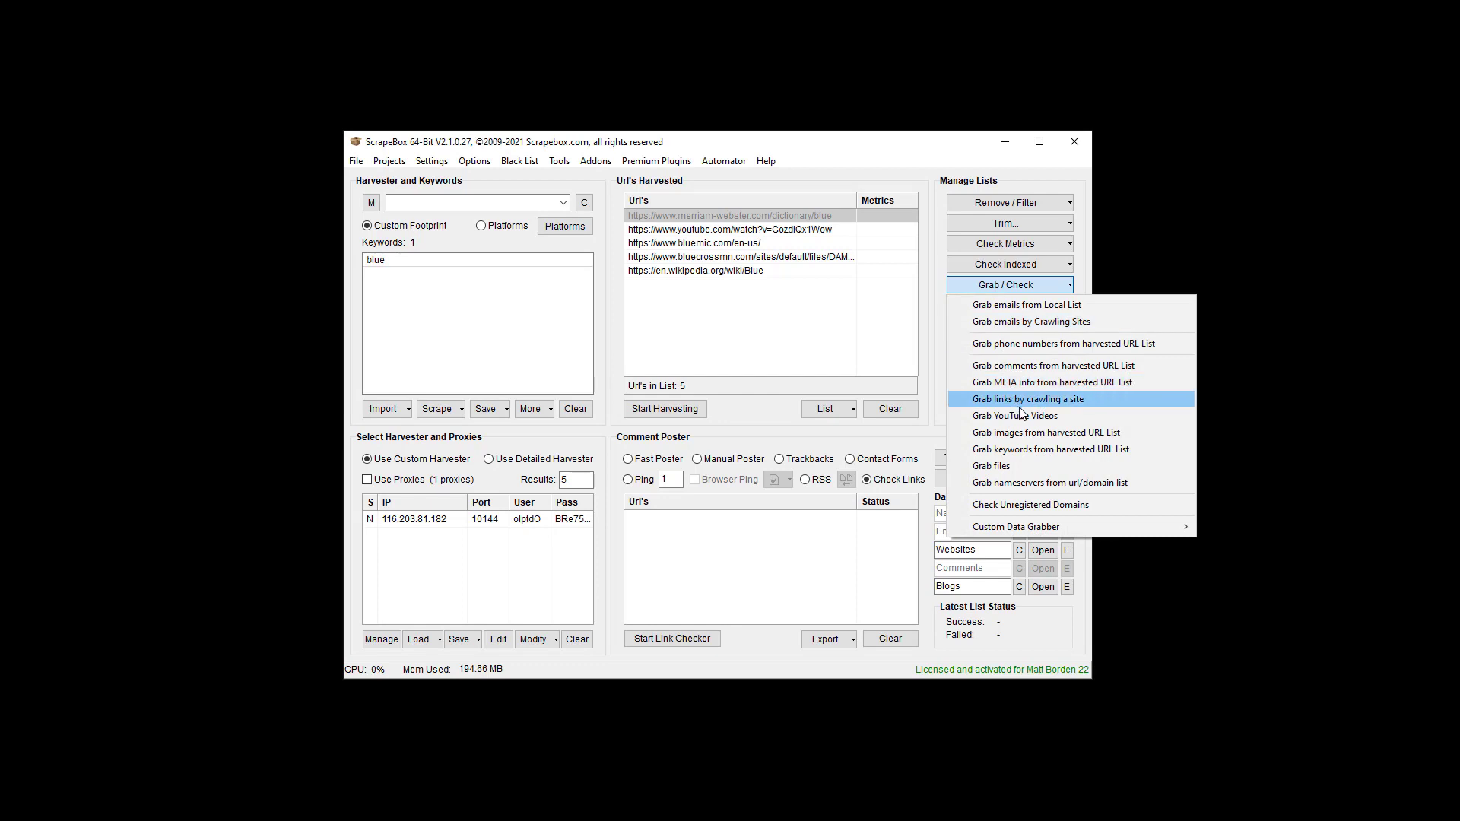
click(1051, 450)
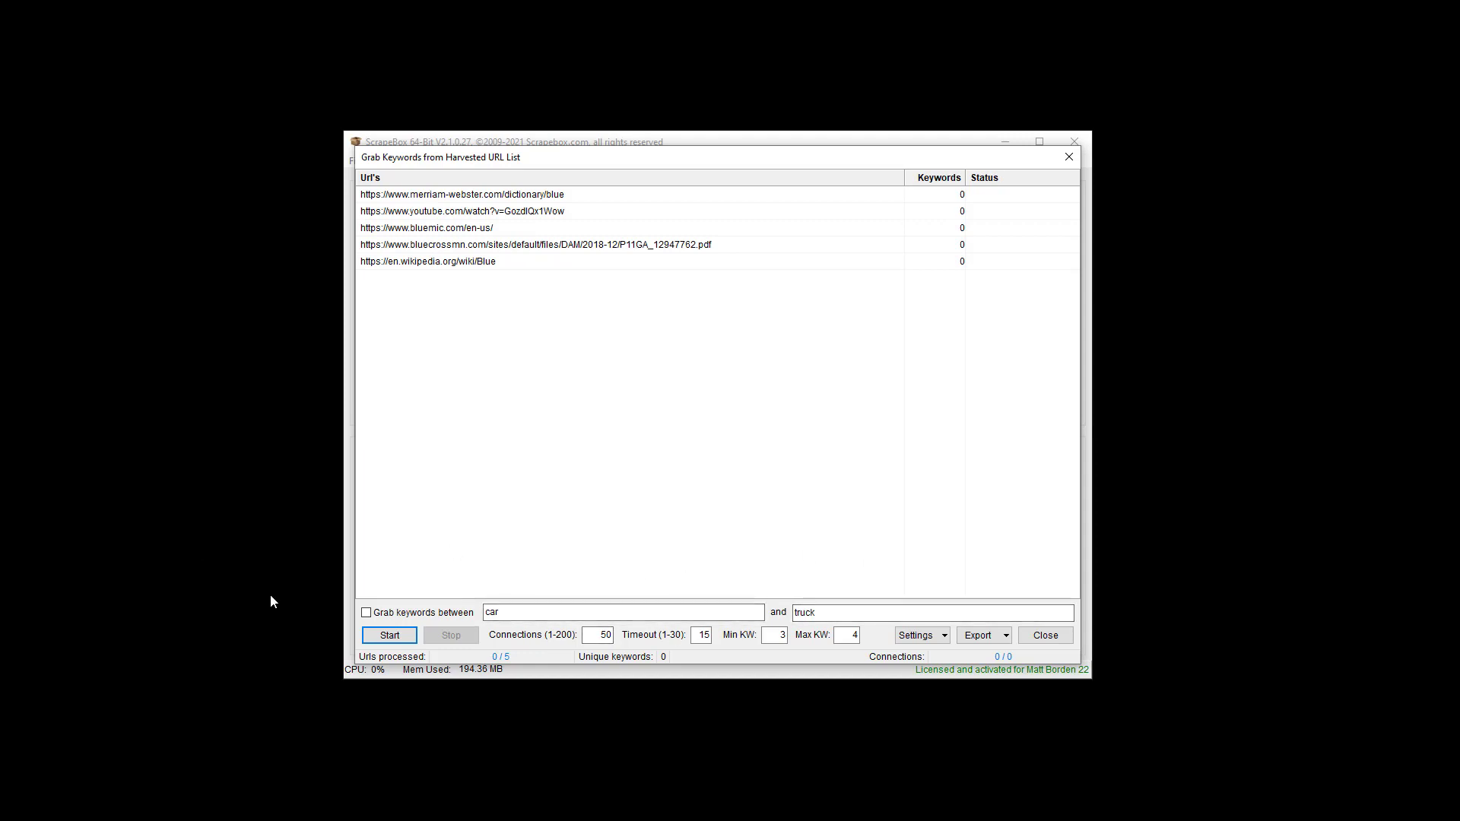
double_click(517, 615)
click(403, 636)
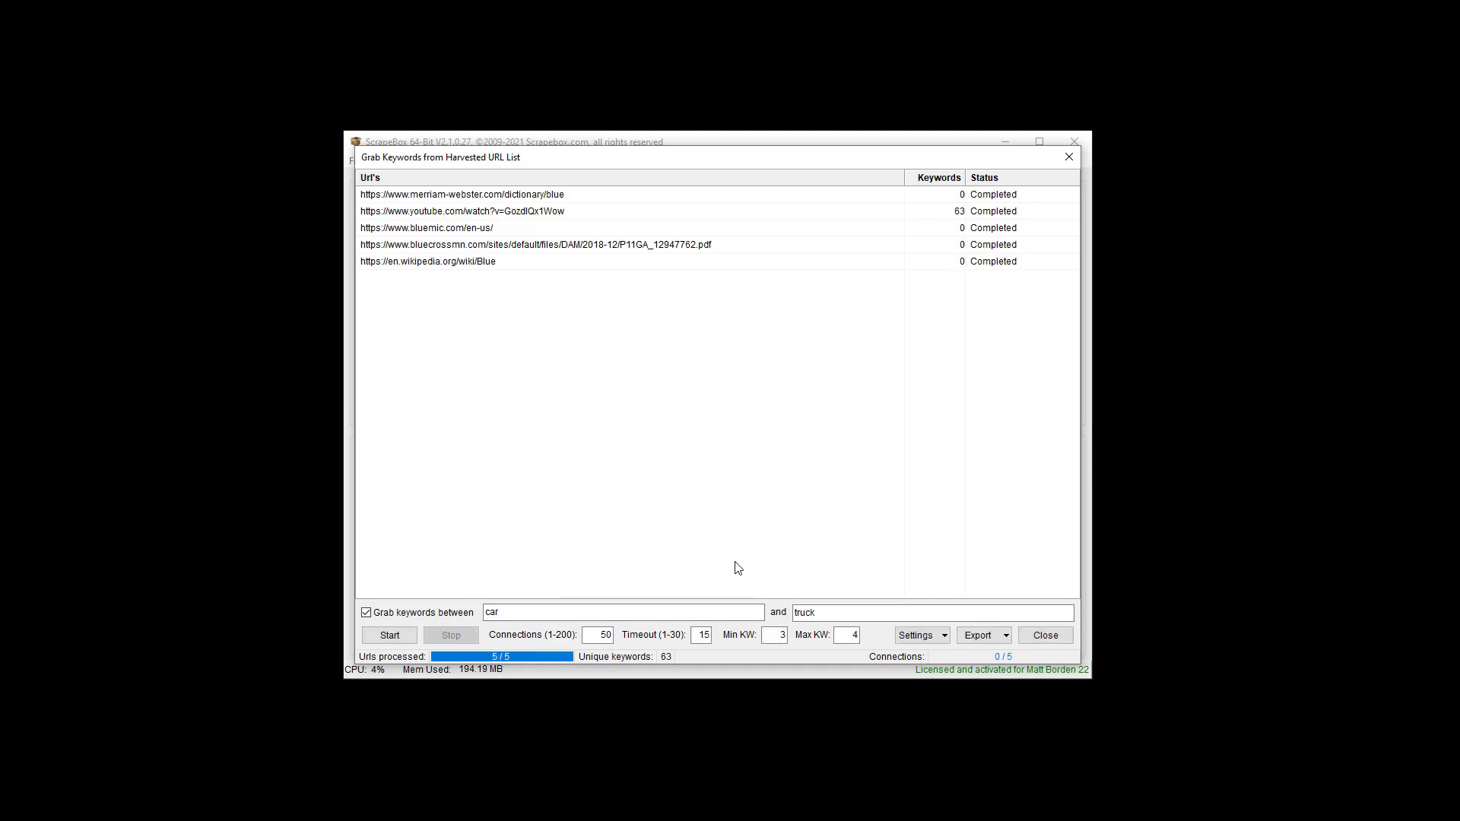
Re-run the keyword grab with the between markers changed to 1 and 3.
text(1)
key(Tab)
text(3)
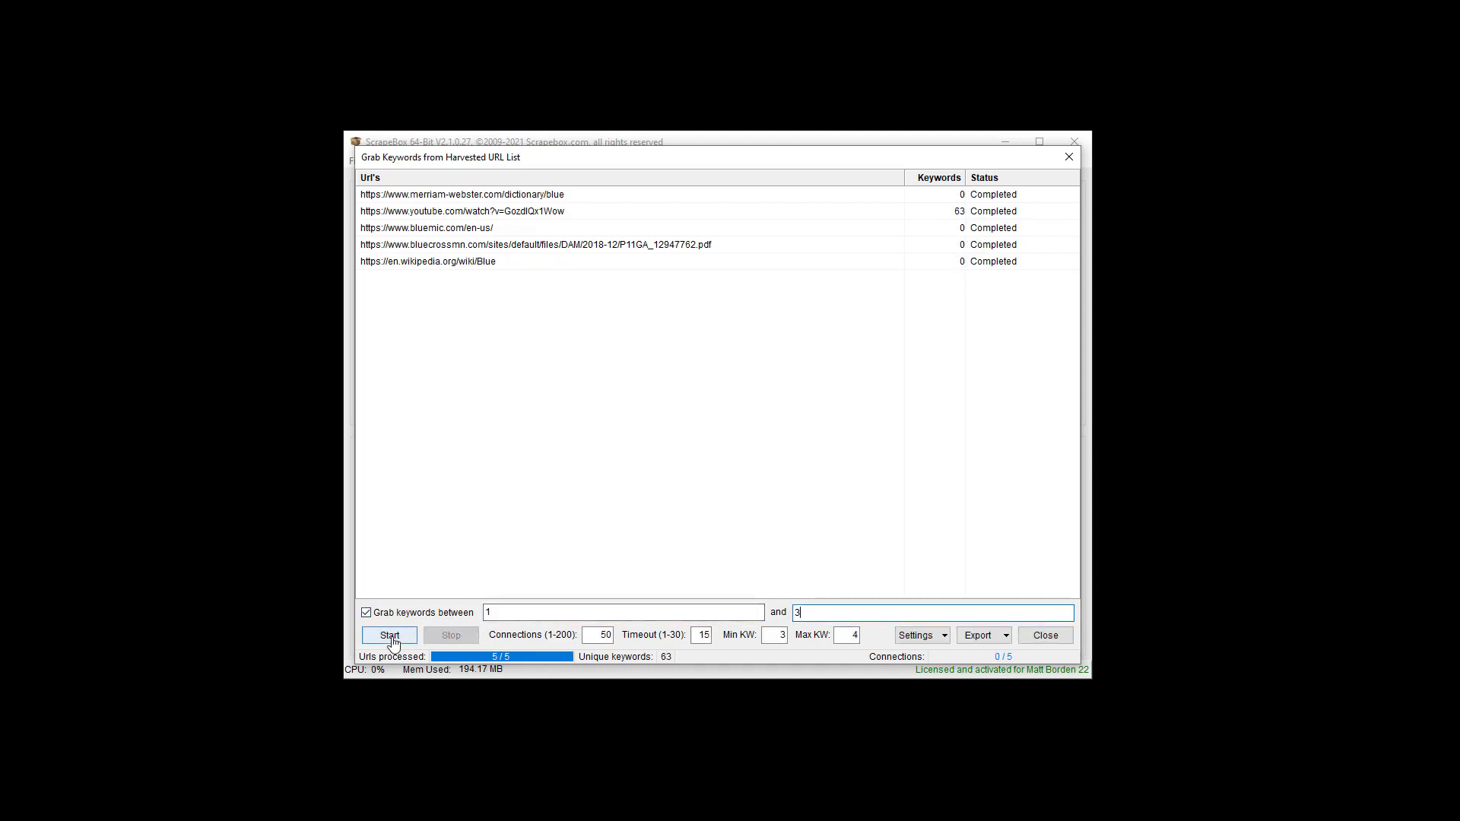
click(387, 636)
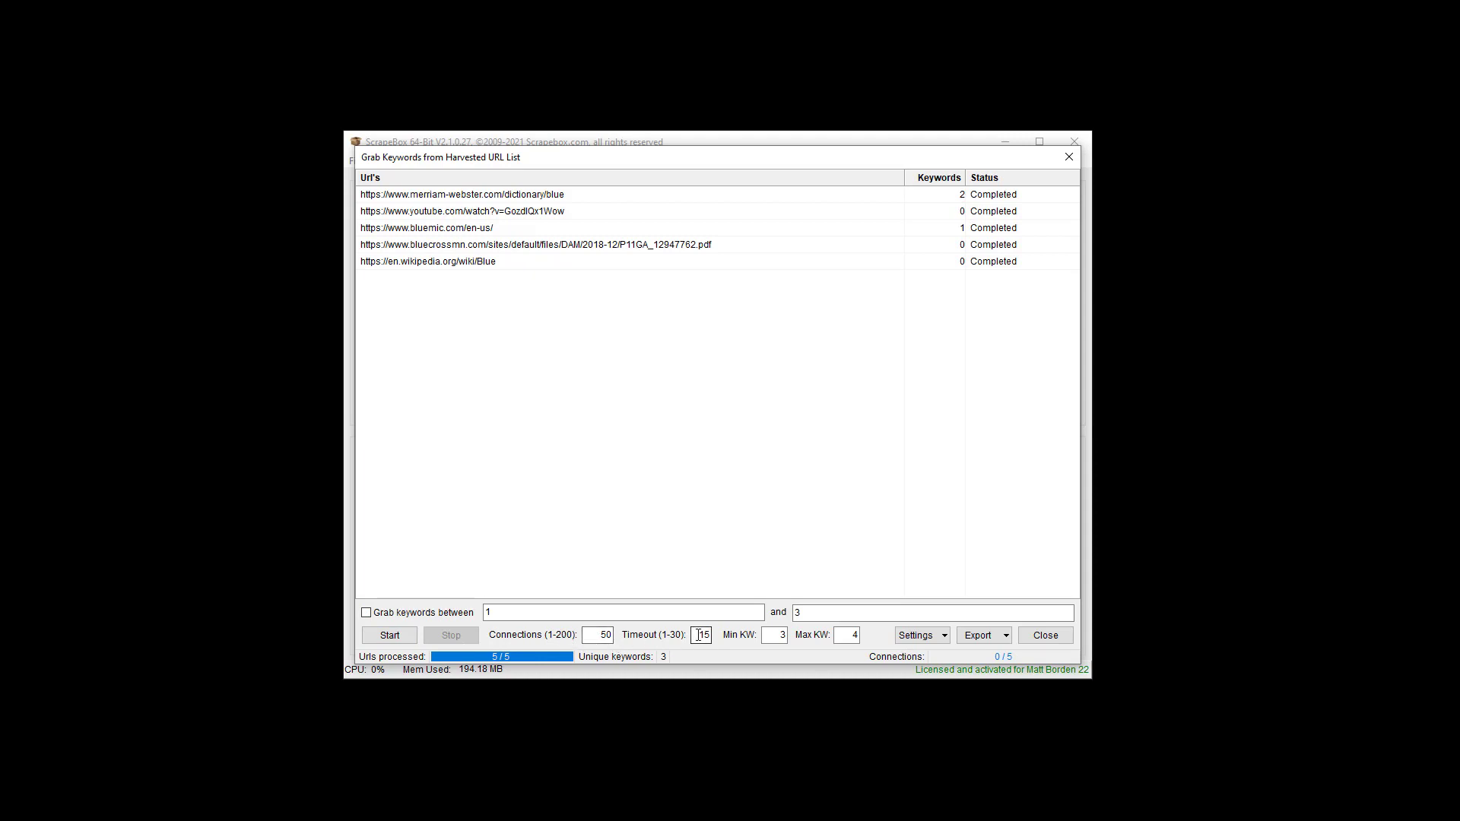
Select the Min KW length value in the keyword grabber.
double_click(774, 634)
click(857, 634)
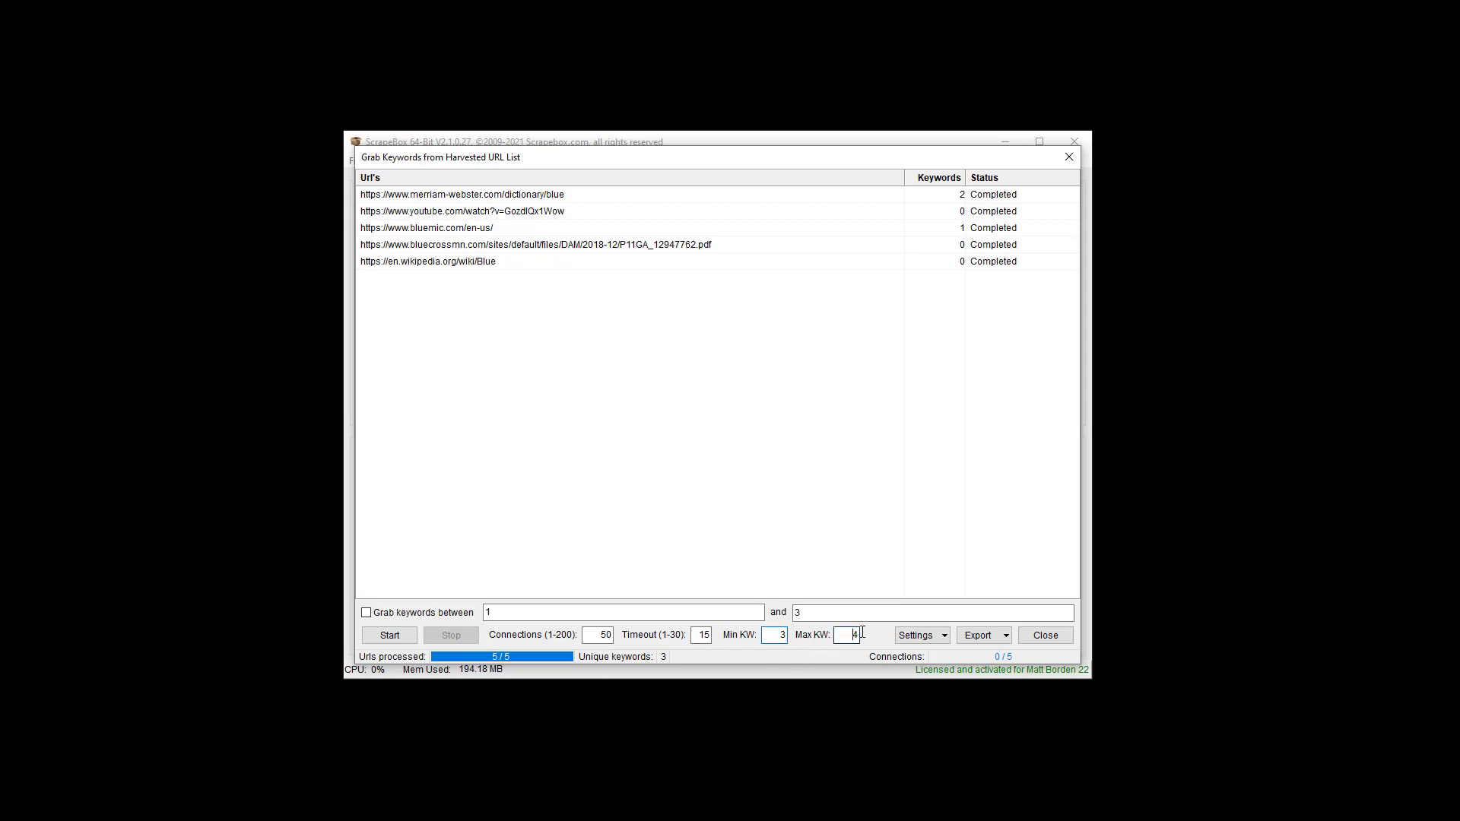
double_click(776, 635)
Check the newest grabbed-keywords file in Notepad, then close it.
key(alt+Tab)
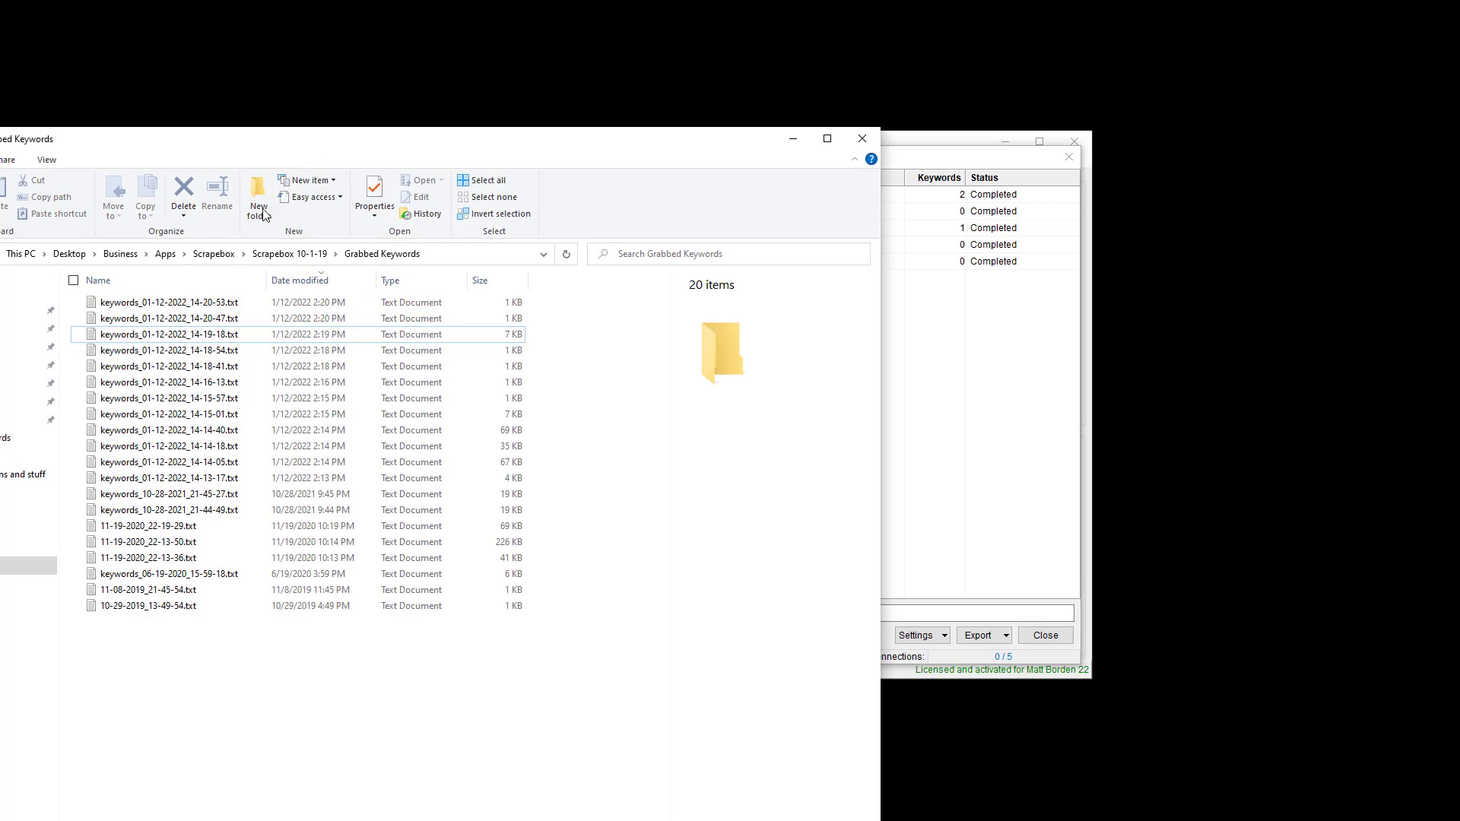
double_click(268, 302)
key(ctrl+a)
click(212, 196)
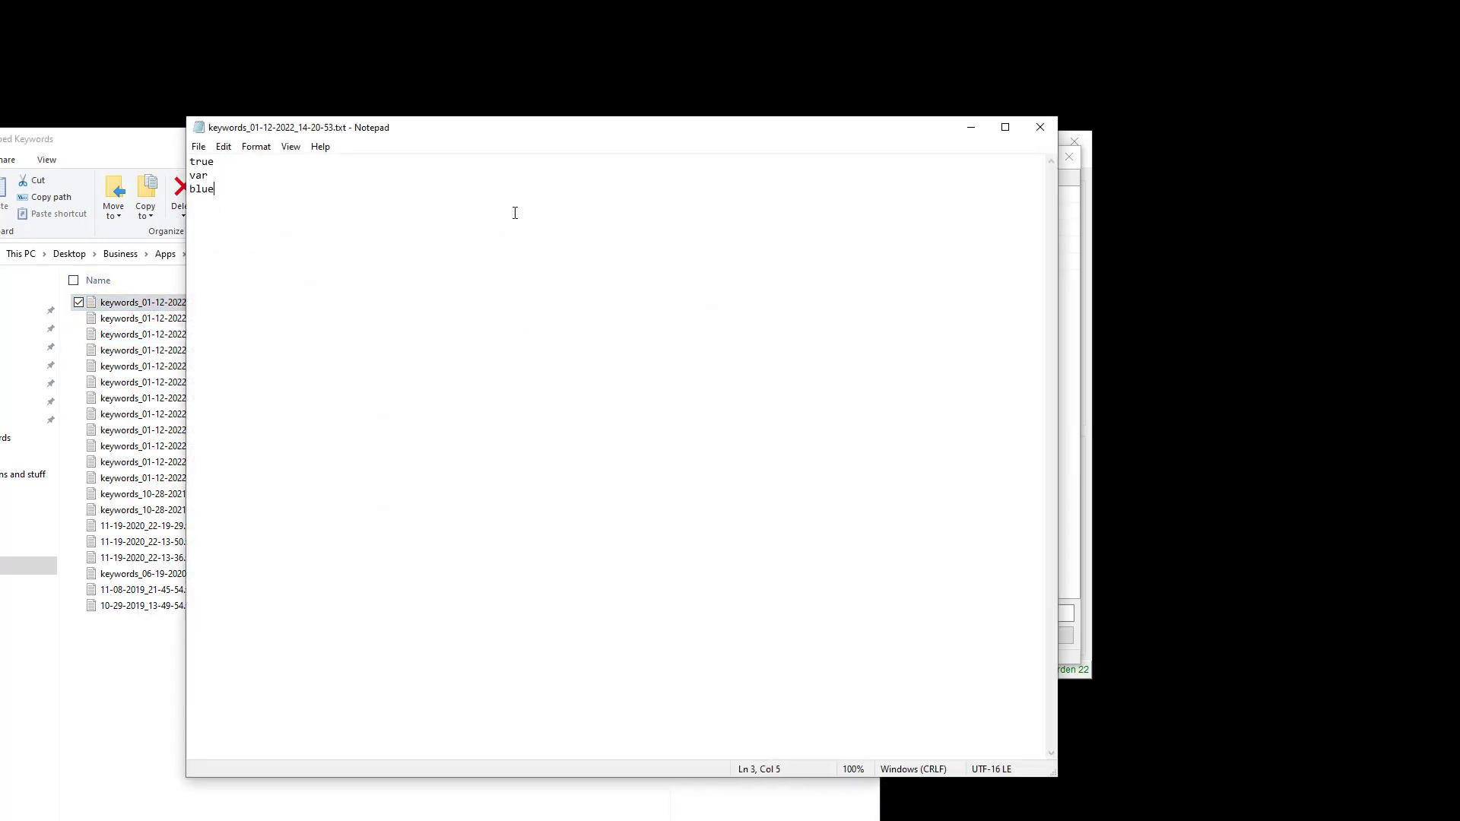
click(1040, 130)
click(994, 476)
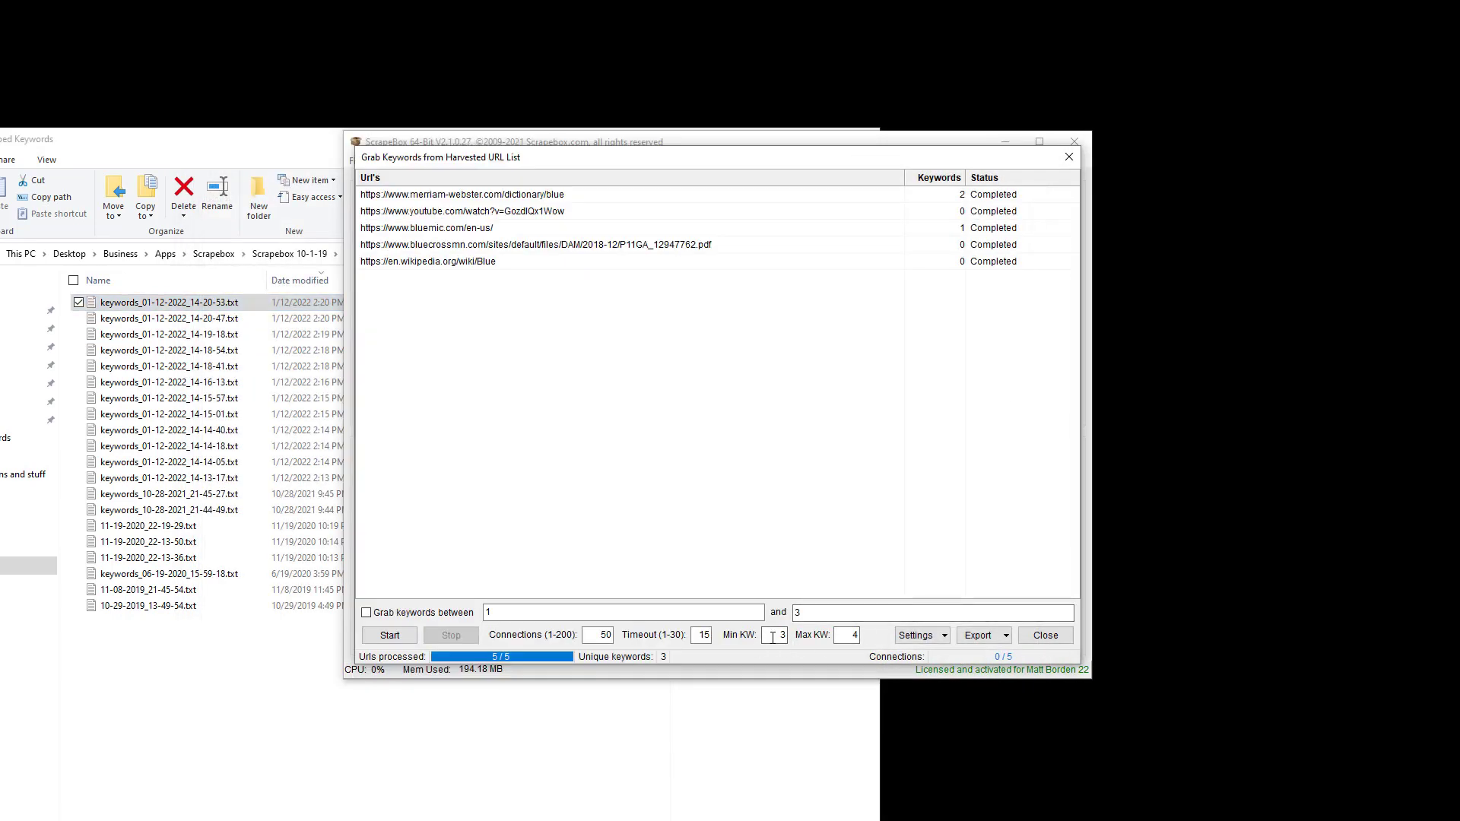
Set Min KW to 0, re-run the grab, and check the new keyword file.
double_click(773, 637)
text(0)
click(389, 634)
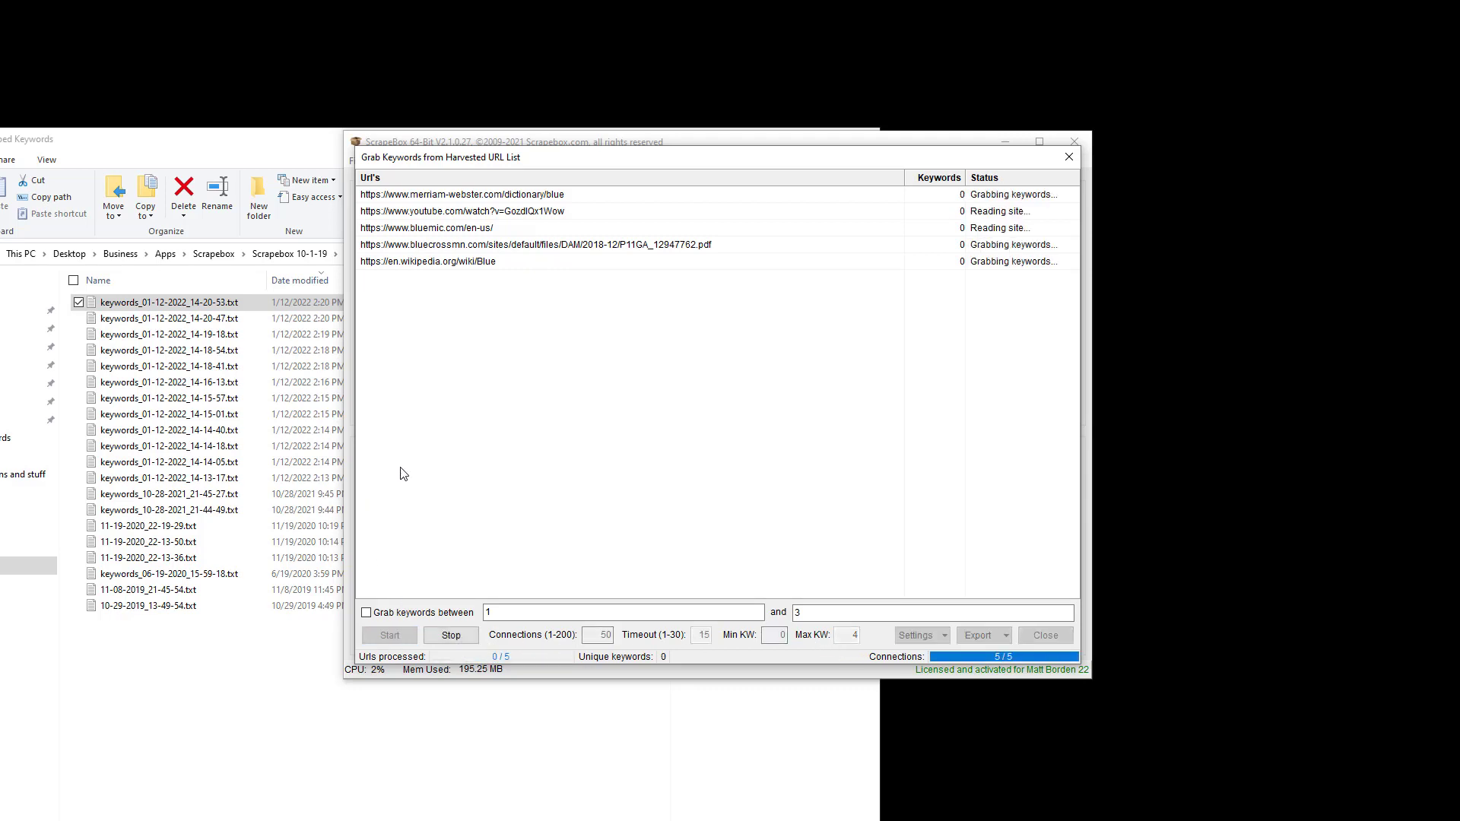
double_click(263, 303)
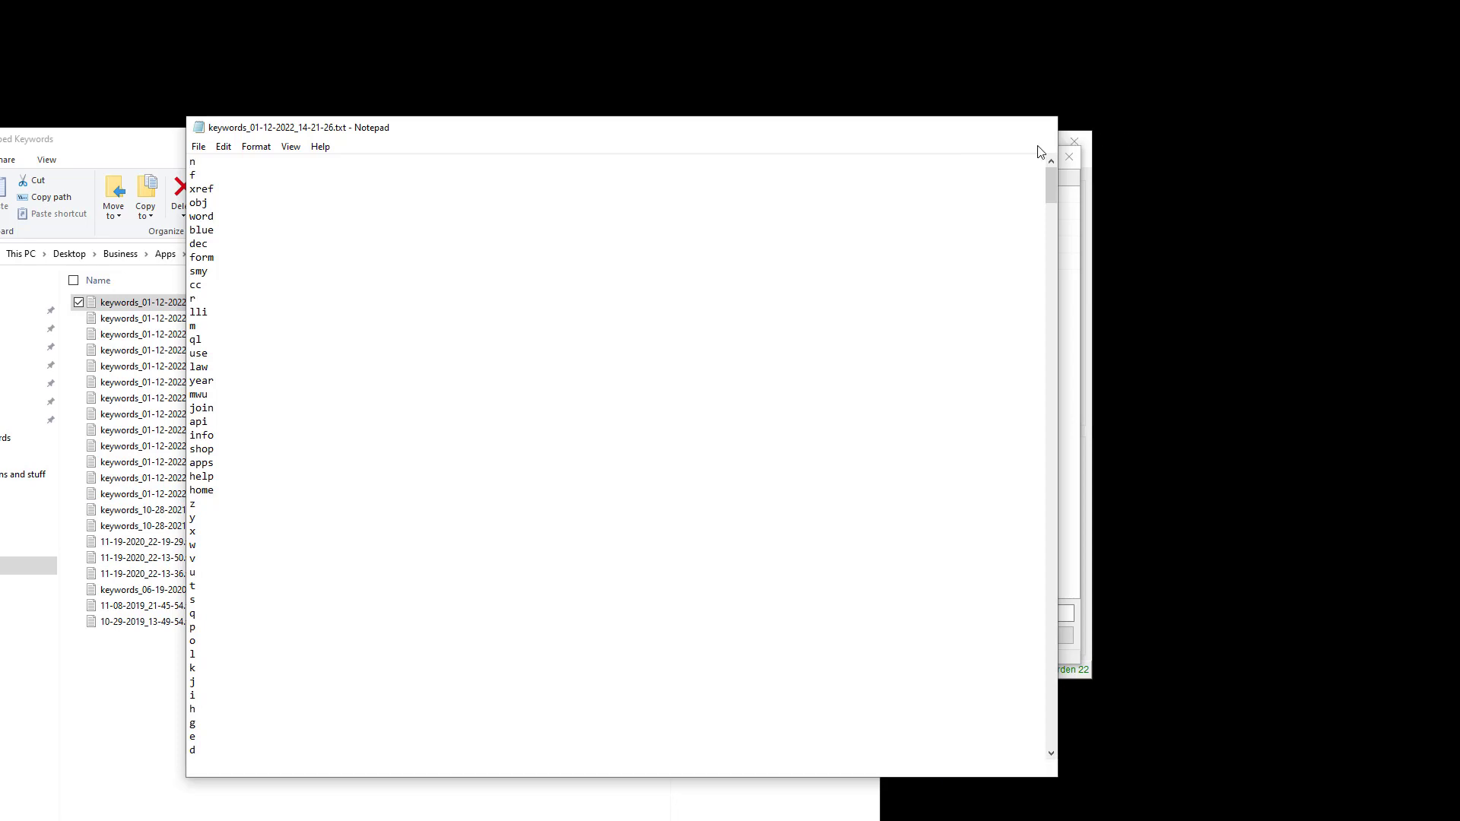
click(1040, 127)
Set Max KW to 0, re-run the grab, and review the 4007-keyword file.
click(941, 649)
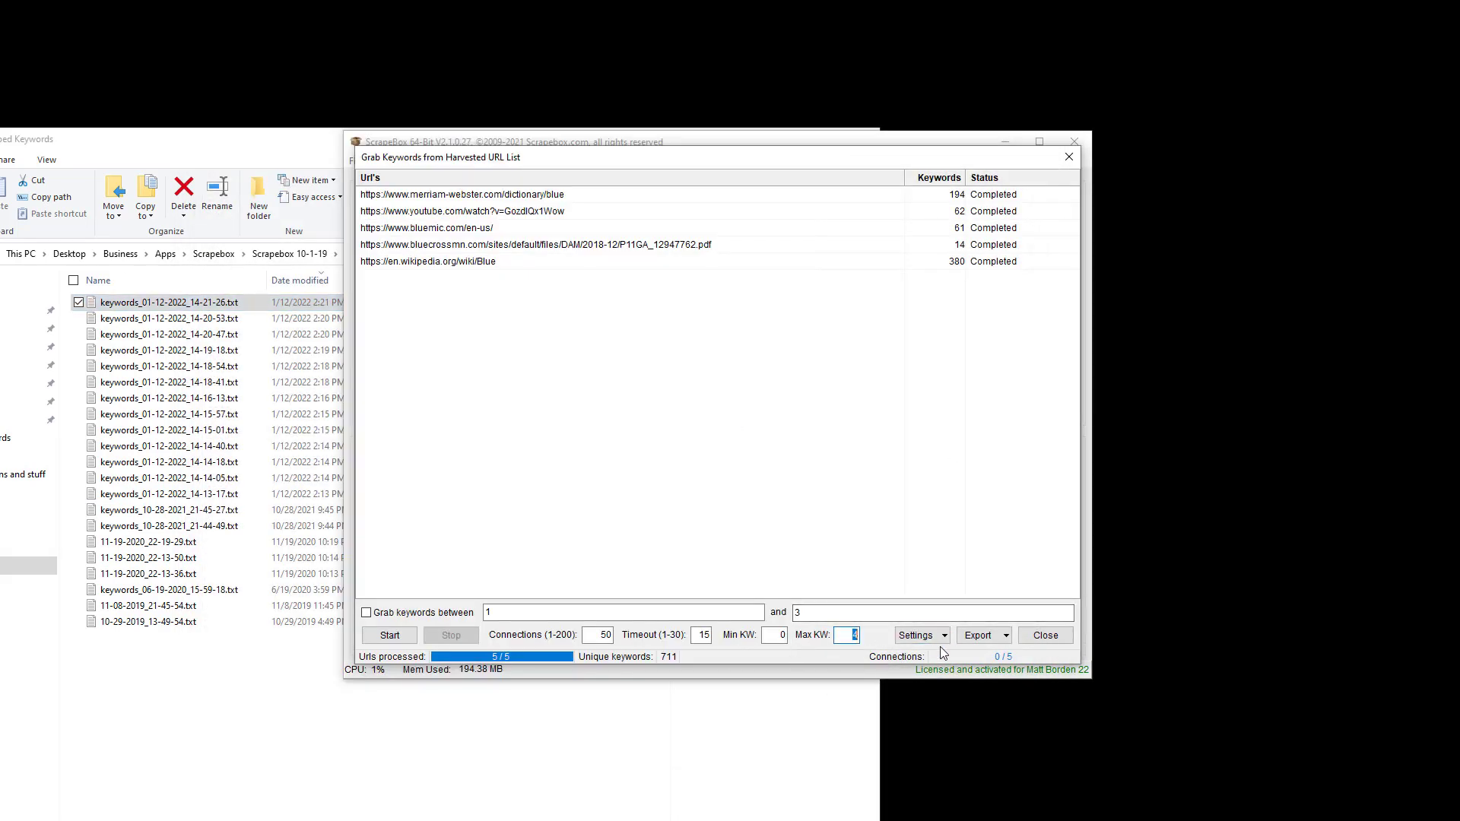
text(0)
click(411, 636)
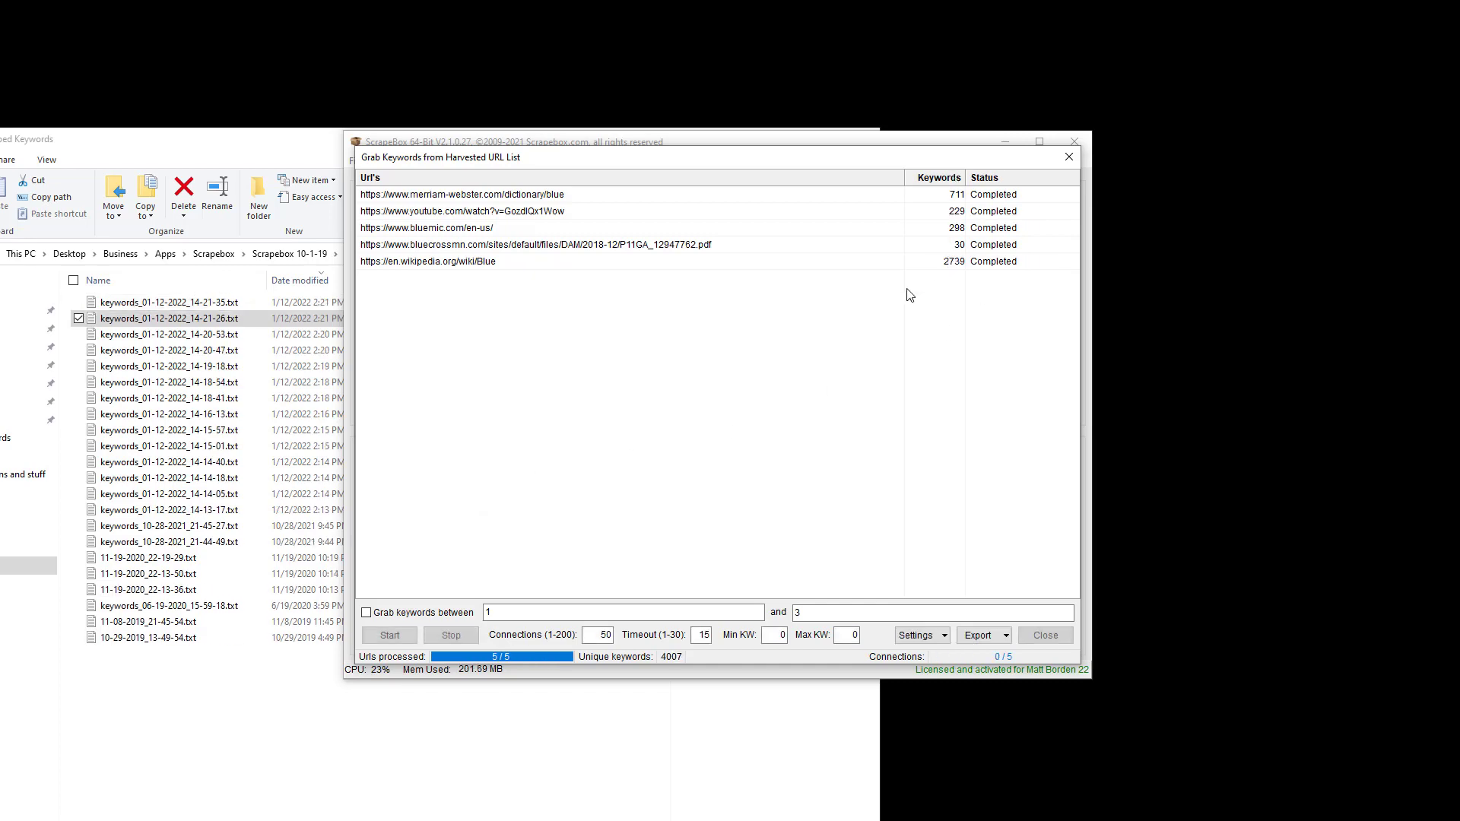
double_click(207, 302)
click(301, 285)
scroll(294, 293, down, 20)
scroll(265, 370, up, 12)
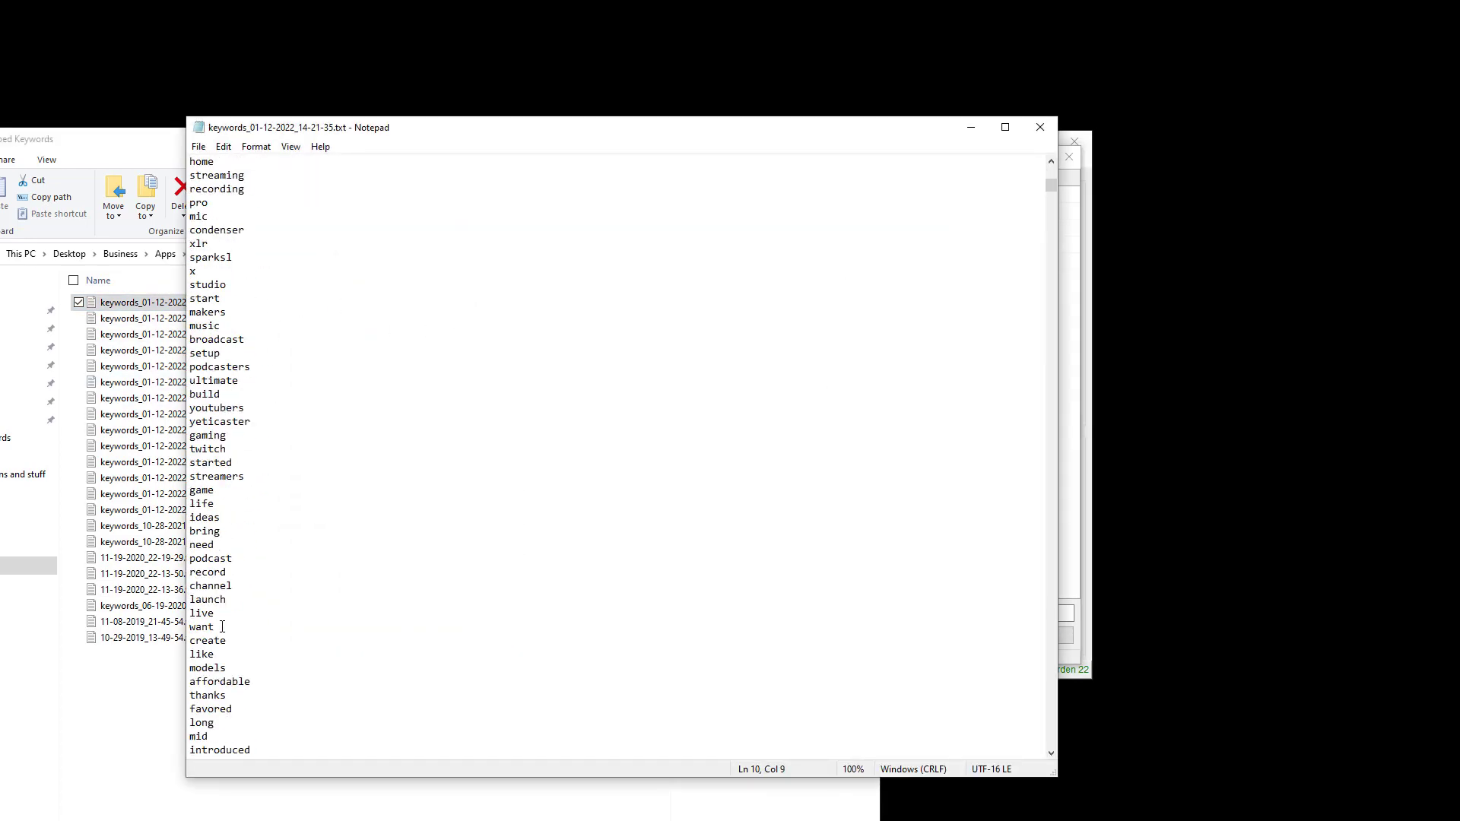
key(Left)
scroll(346, 378, up, 20)
click(1040, 127)
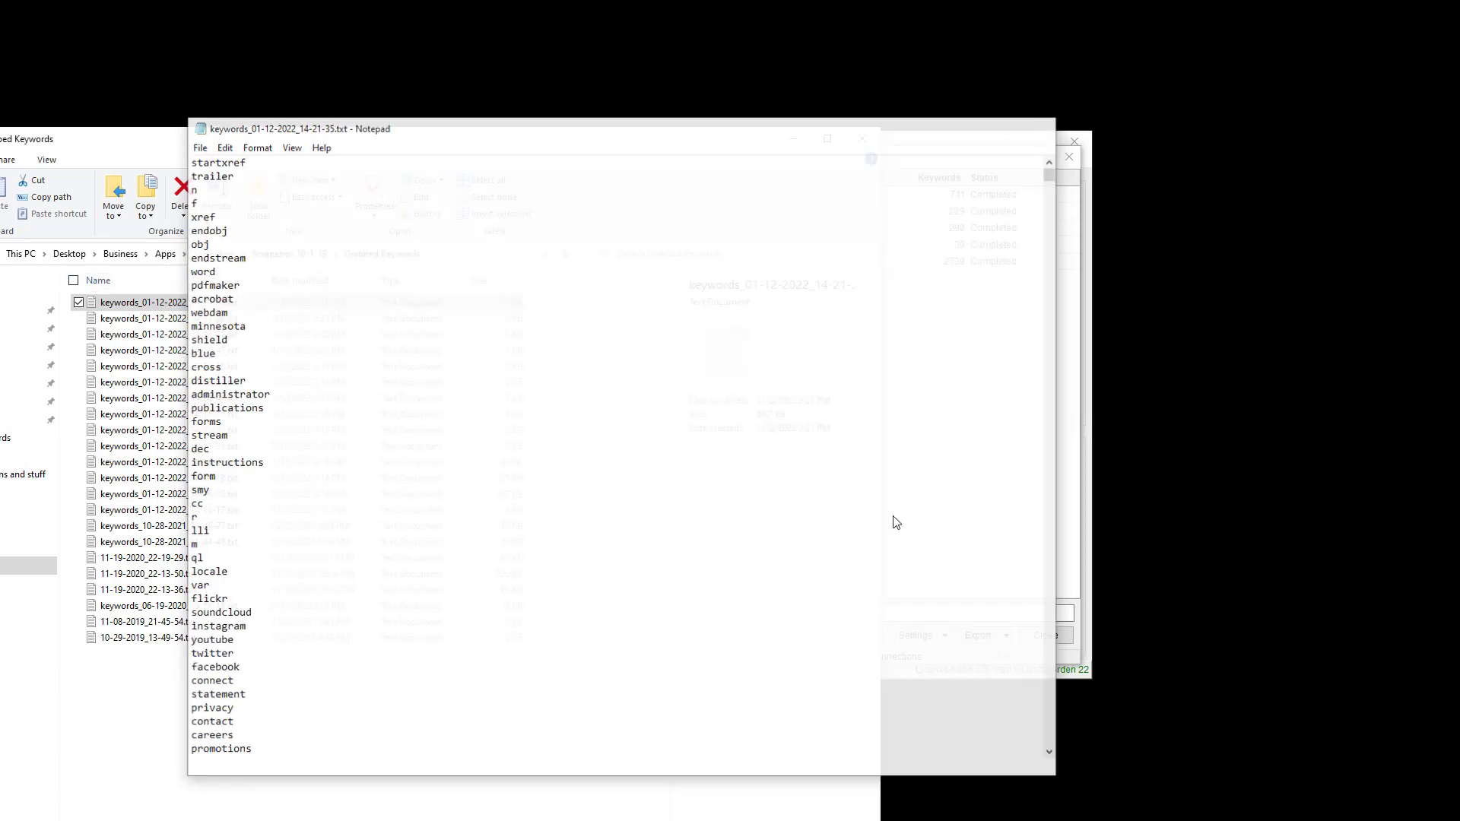
click(991, 525)
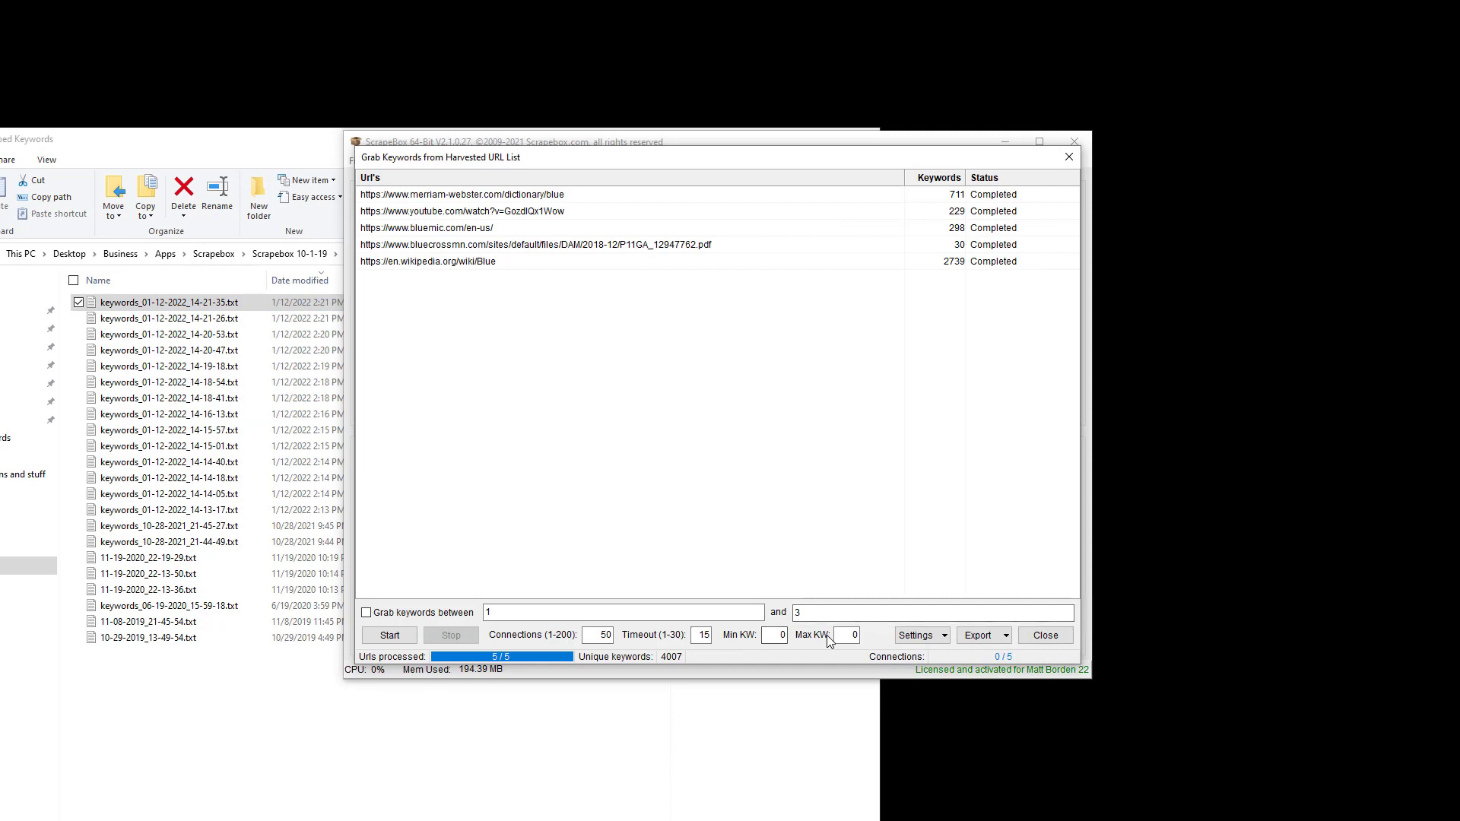
Scroll through the stopword list, cancel it unchanged, and bring the Settings options back up.
click(920, 636)
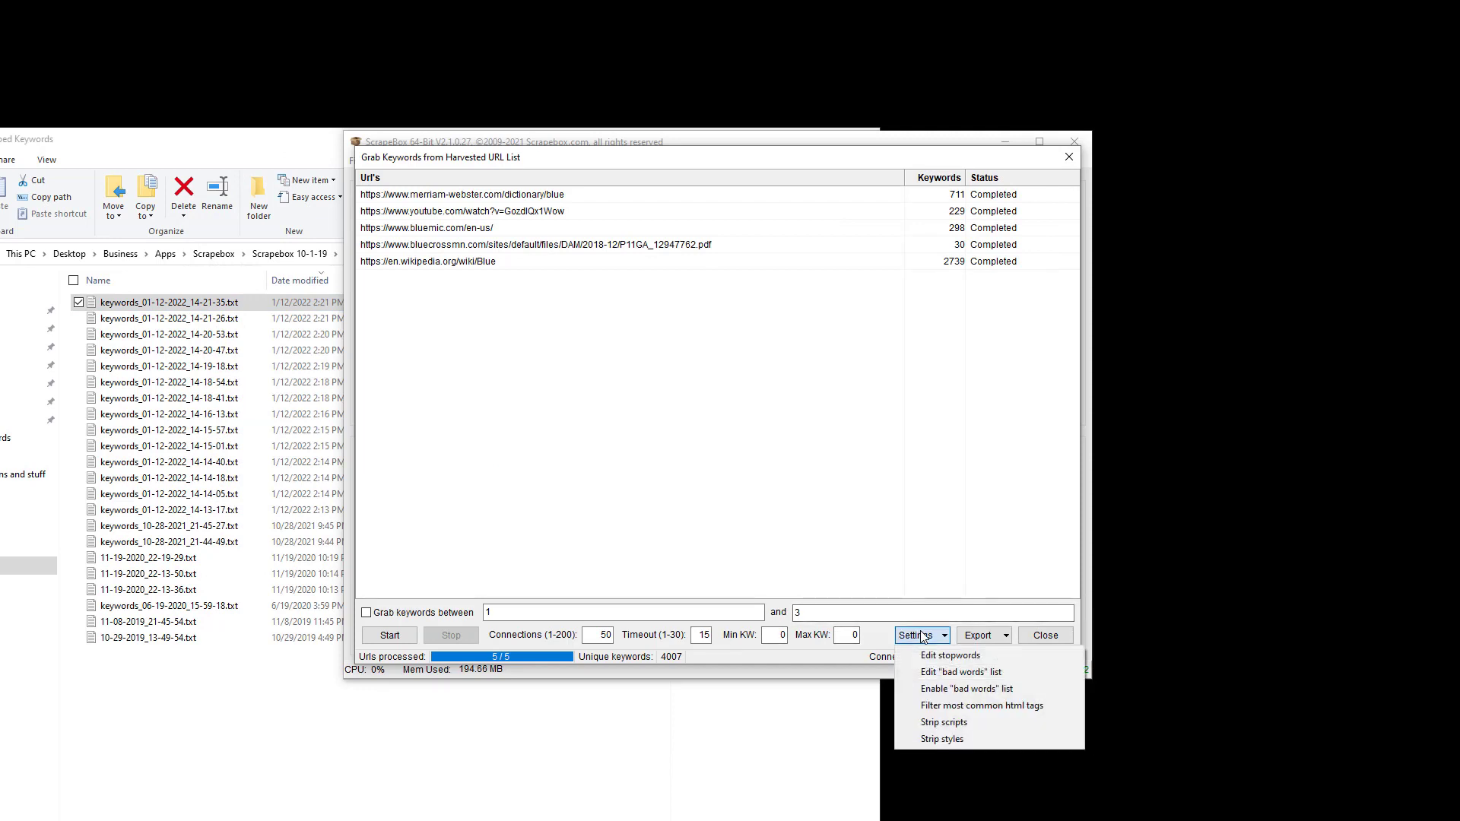
click(943, 655)
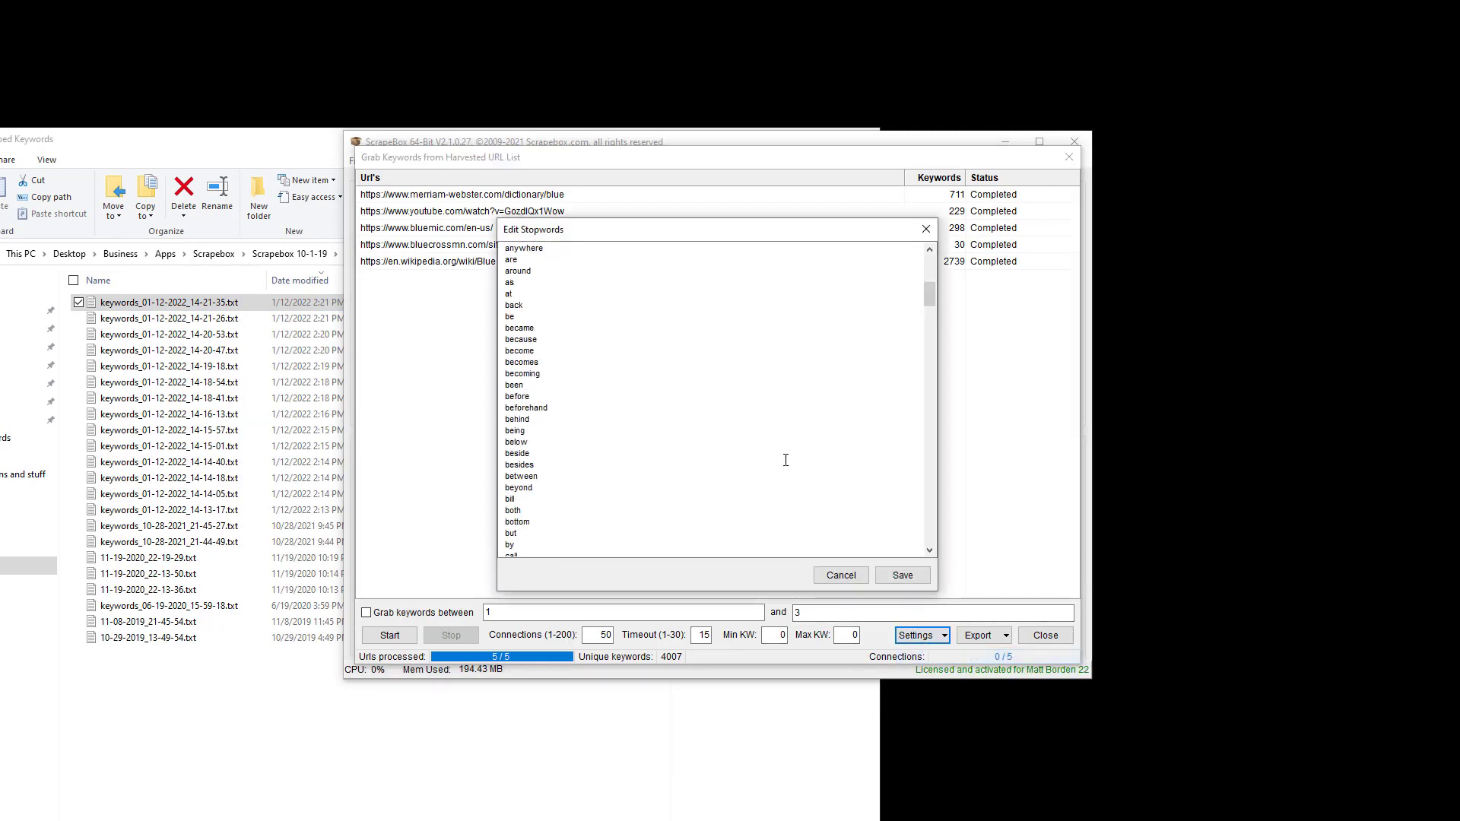
scroll(783, 455, down, 20)
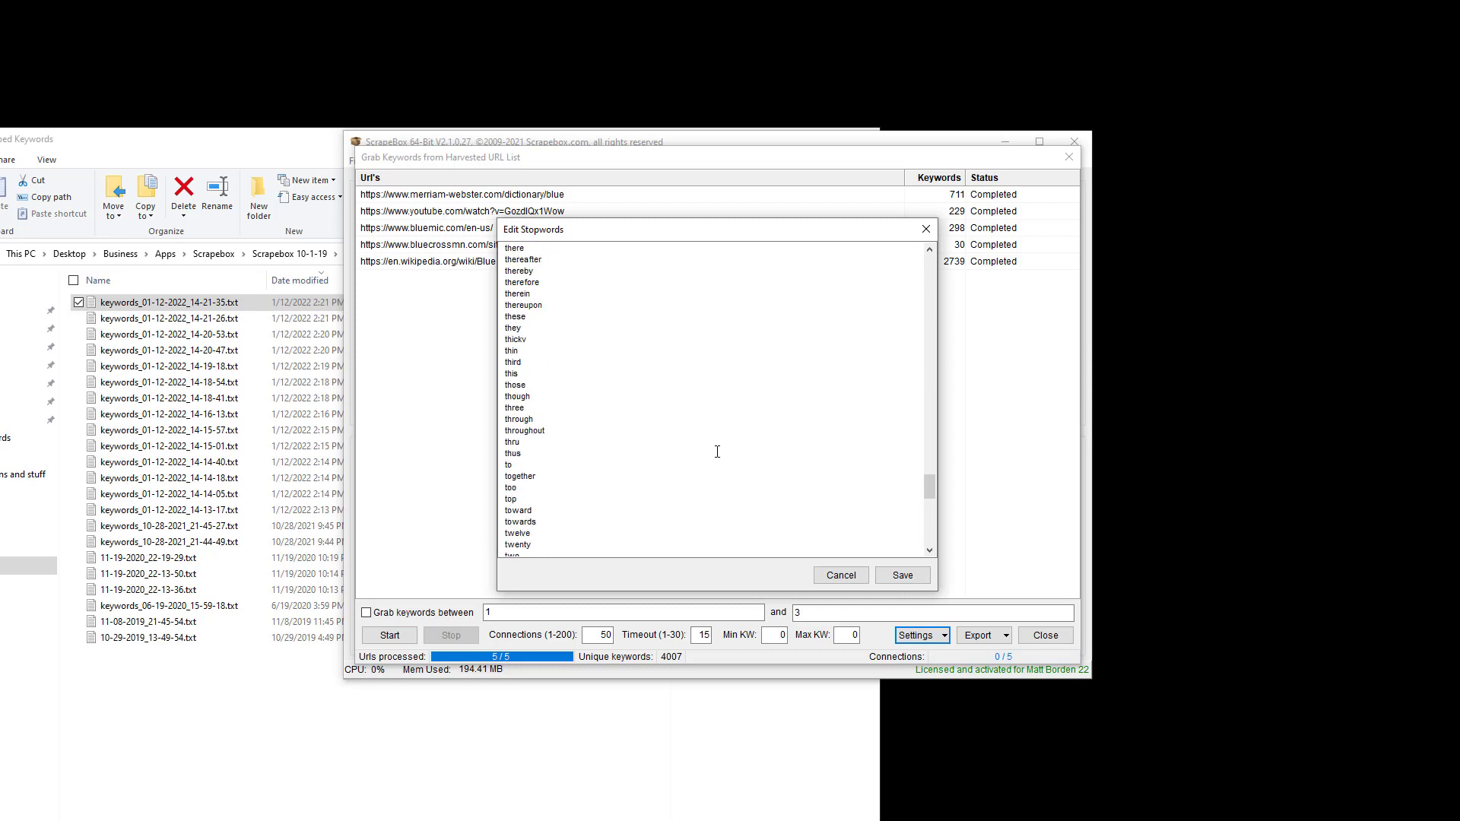
scroll(715, 450, down, 15)
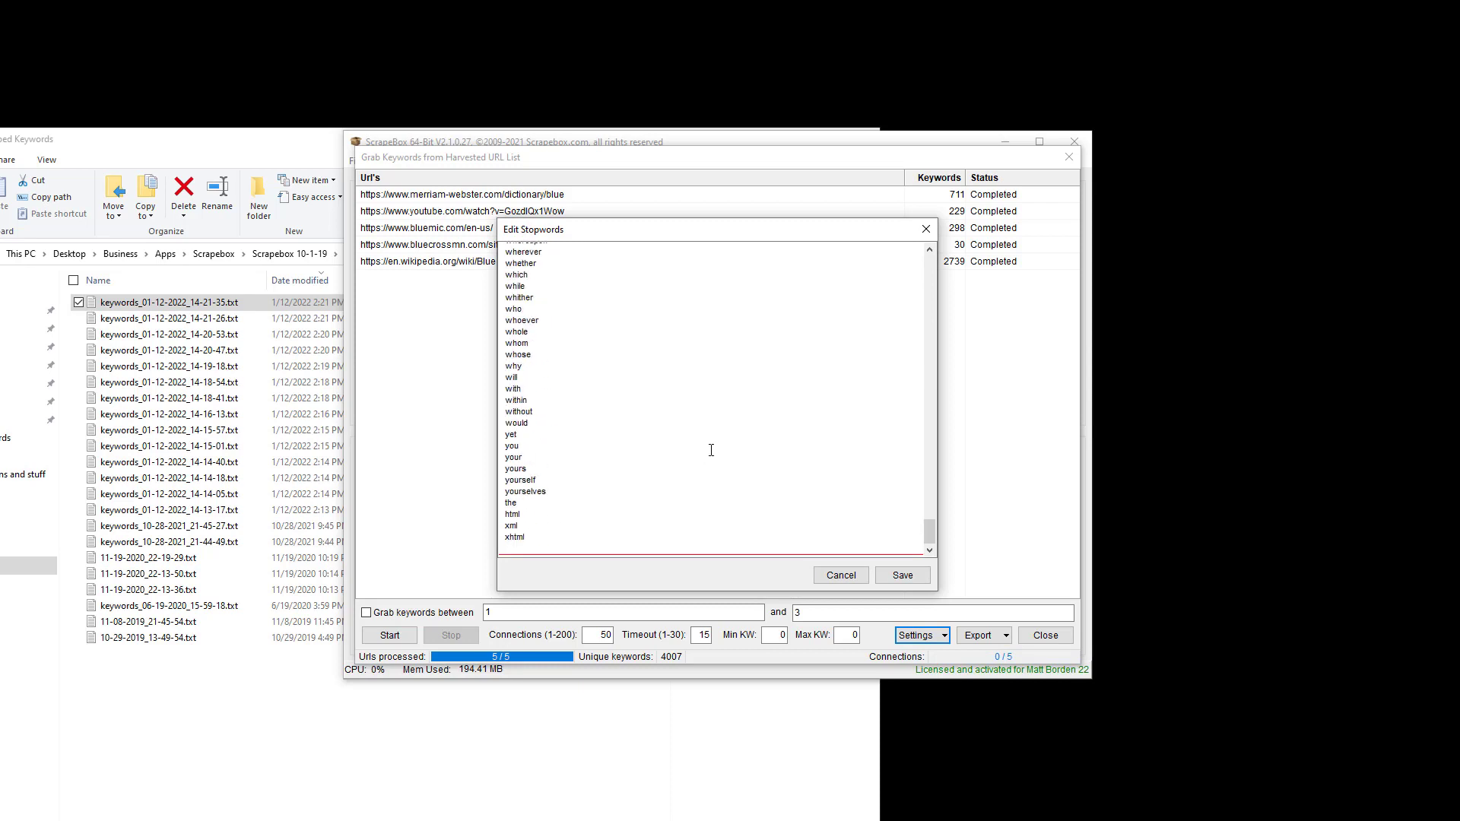
click(841, 576)
click(922, 635)
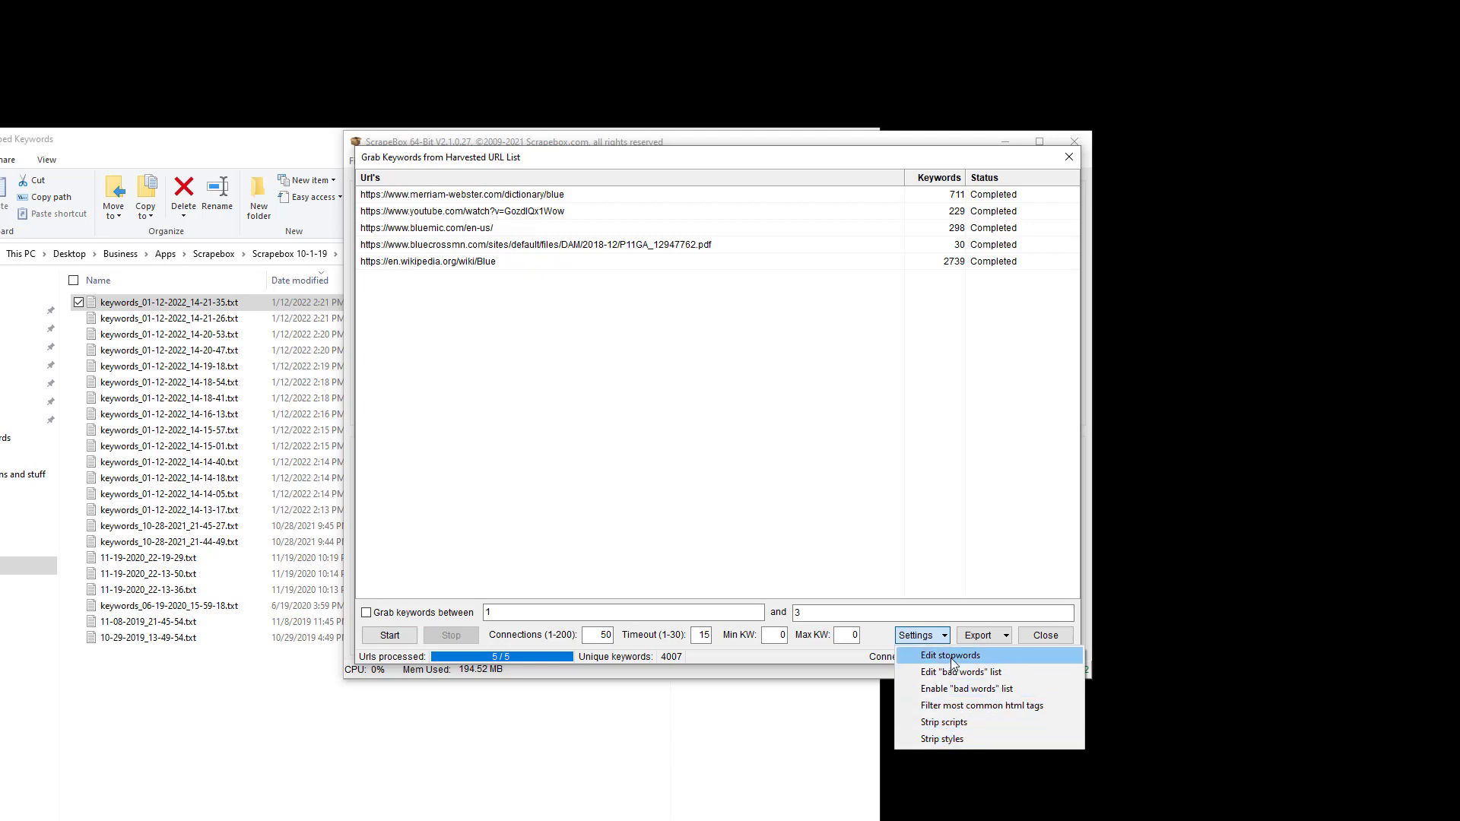
Enable Strip styles and the bad-words list, then re-run the grab for 3988 keywords.
click(923, 746)
click(920, 634)
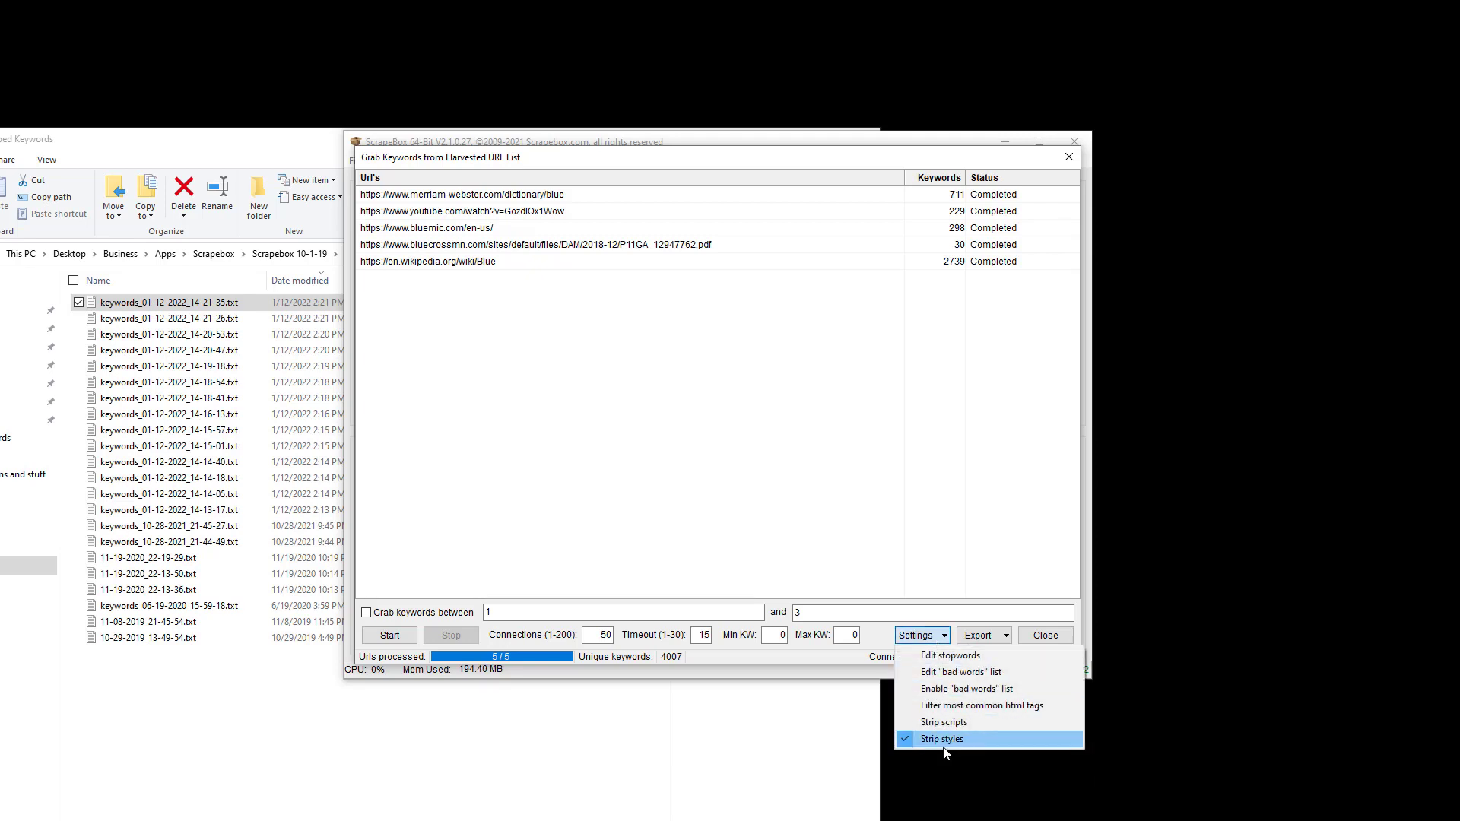
click(943, 695)
click(921, 635)
click(389, 634)
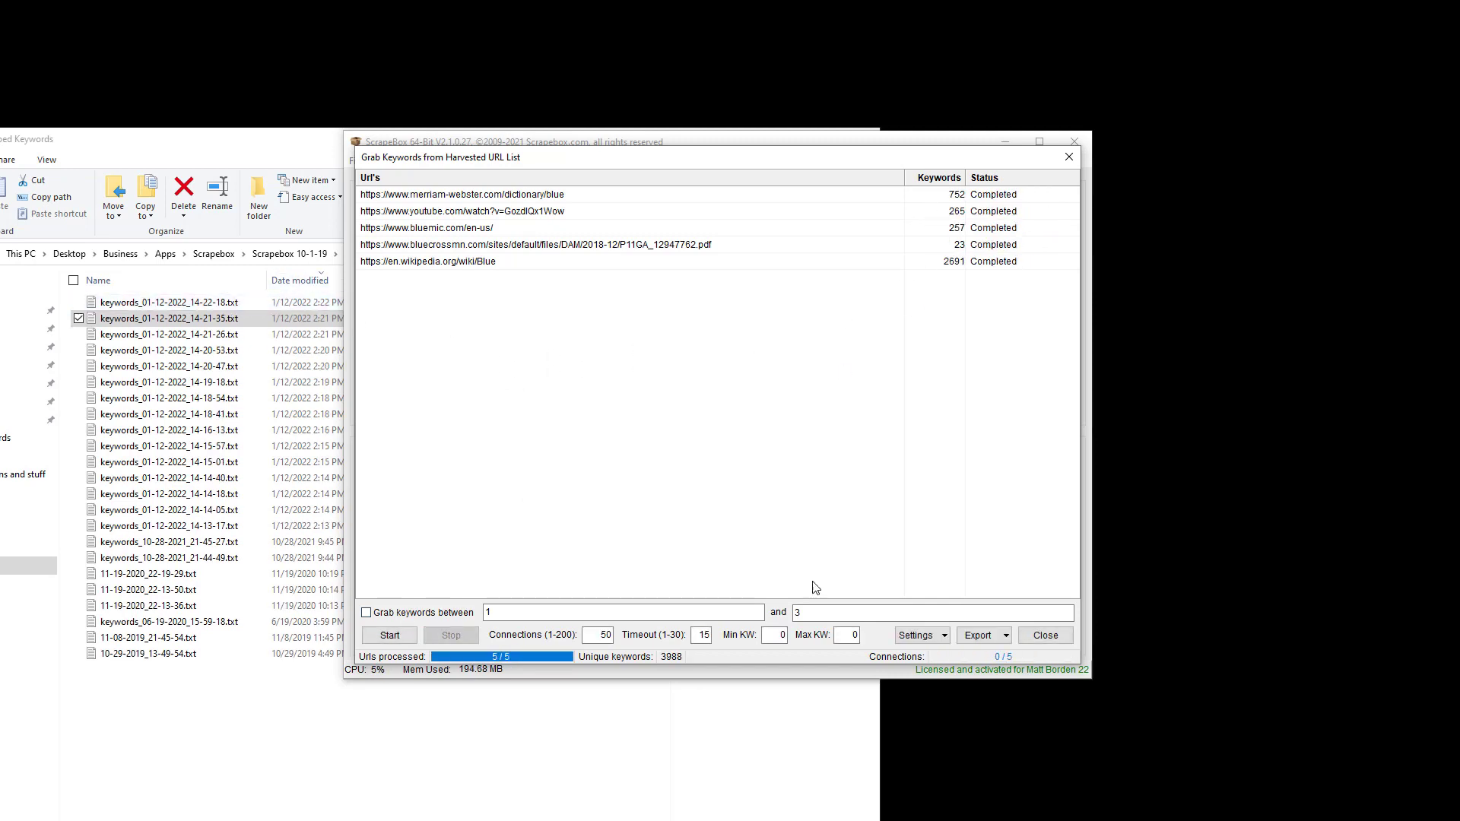
Turn on the Filter most common html tags setting.
click(946, 641)
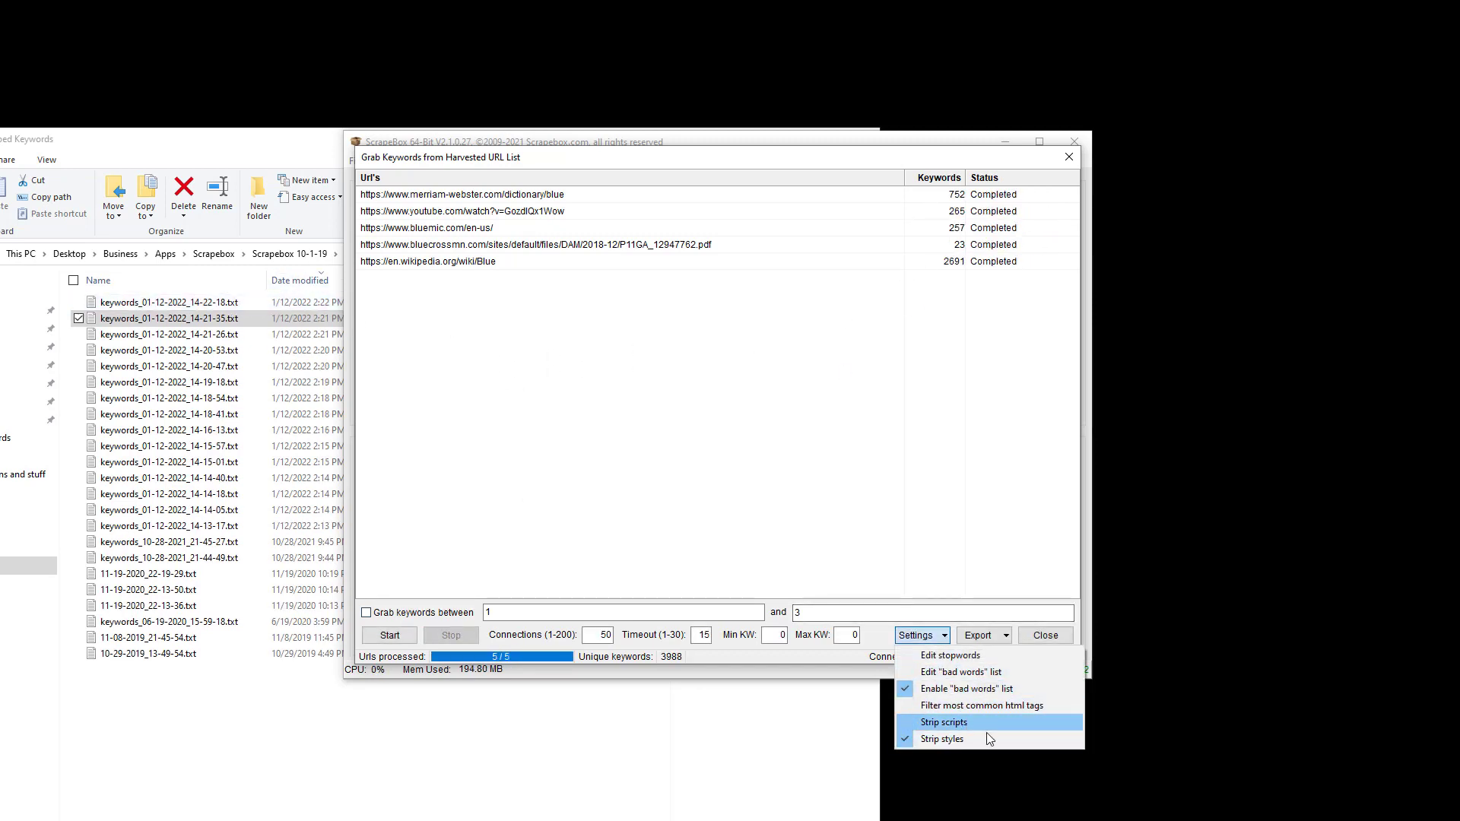
click(949, 713)
click(916, 636)
Scroll through the newest keyword file in Notepad and close it.
double_click(156, 303)
click(326, 437)
scroll(326, 437, down, 5)
scroll(766, 247, down, 10)
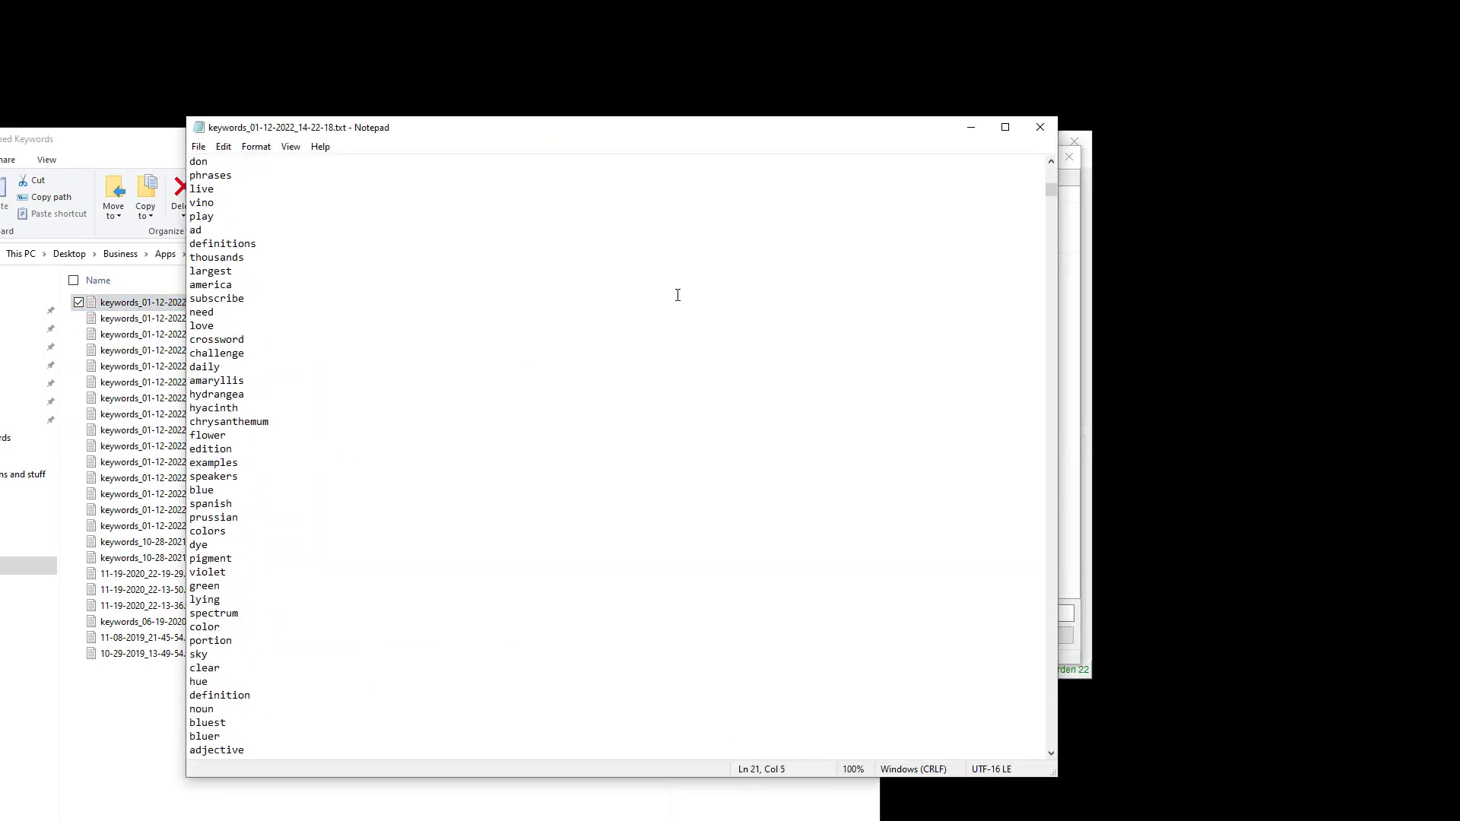
click(1040, 127)
click(971, 418)
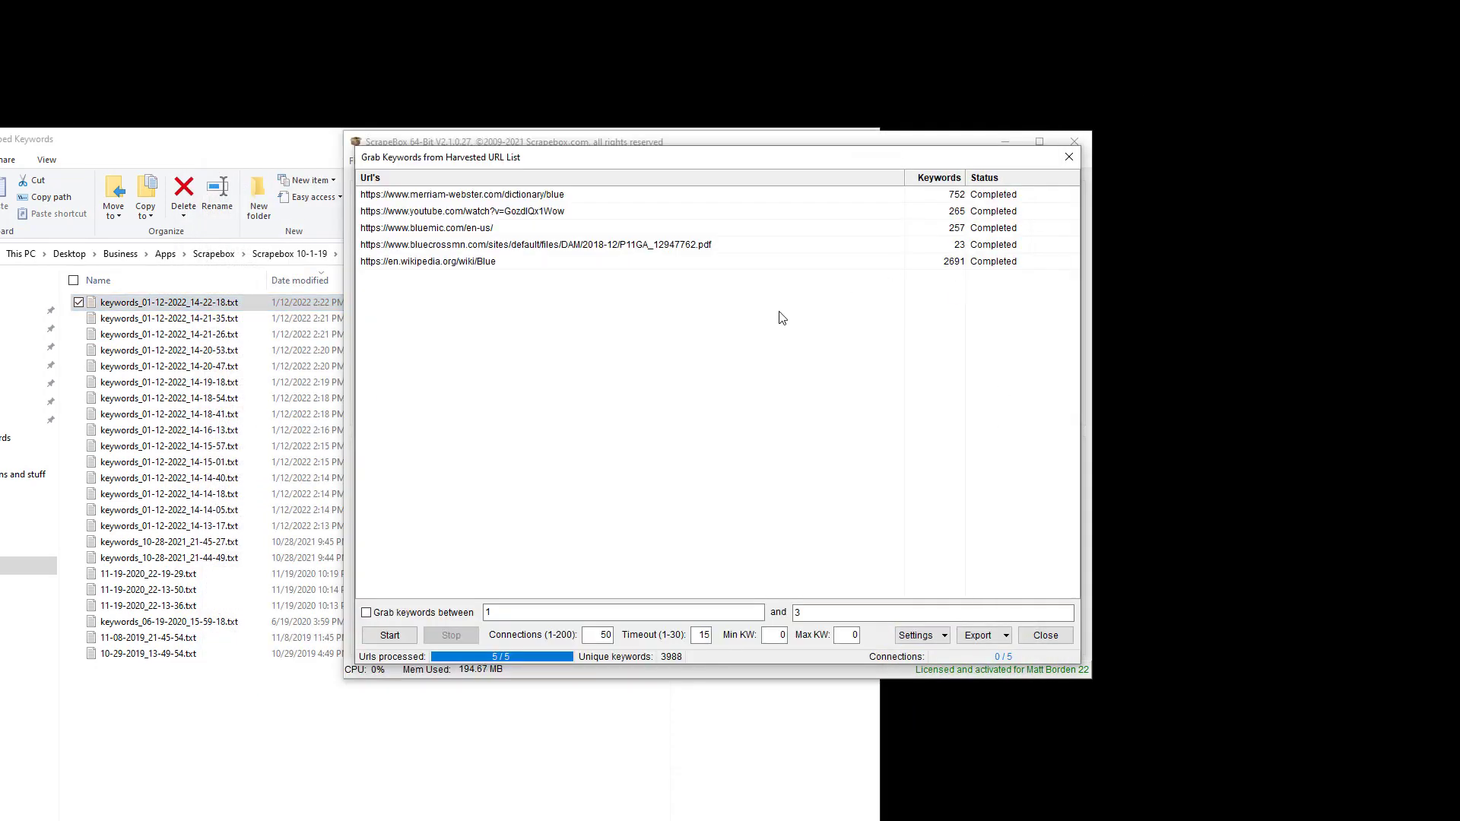
click(992, 638)
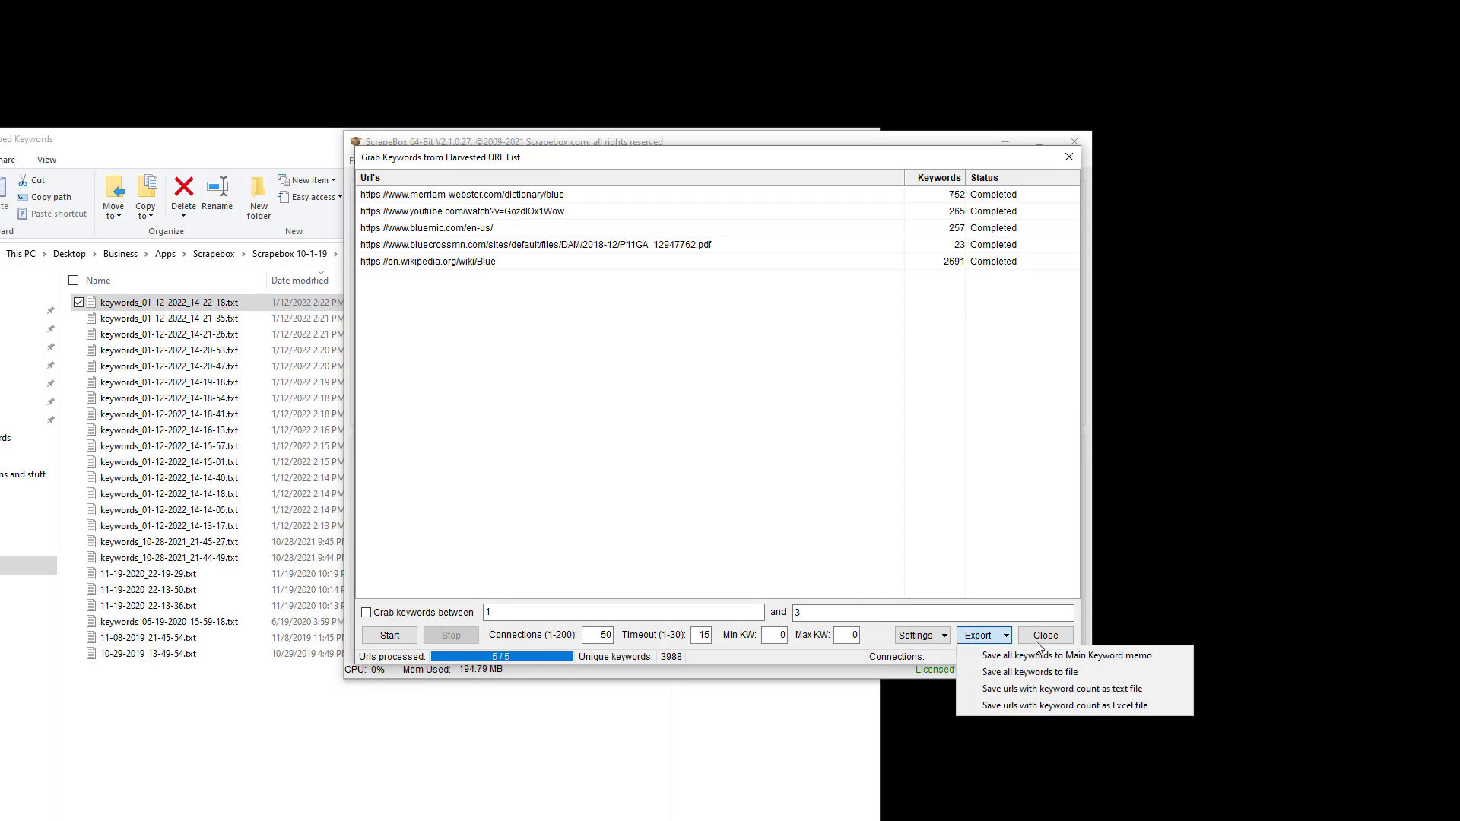
Save all 3988 grabbed keywords to the Main Keyword memo and move the grabber over the main window.
click(1125, 655)
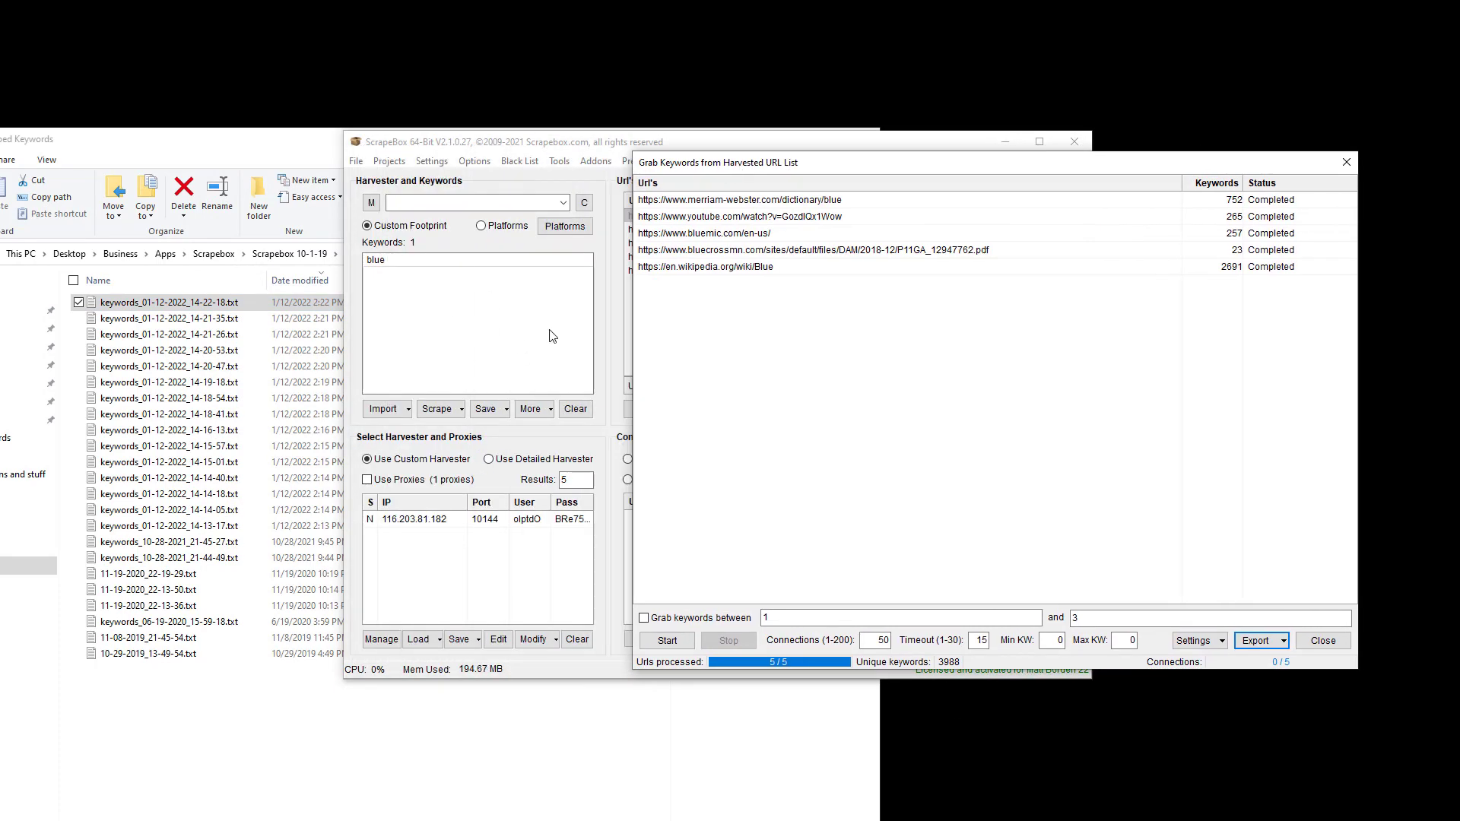
click(1257, 640)
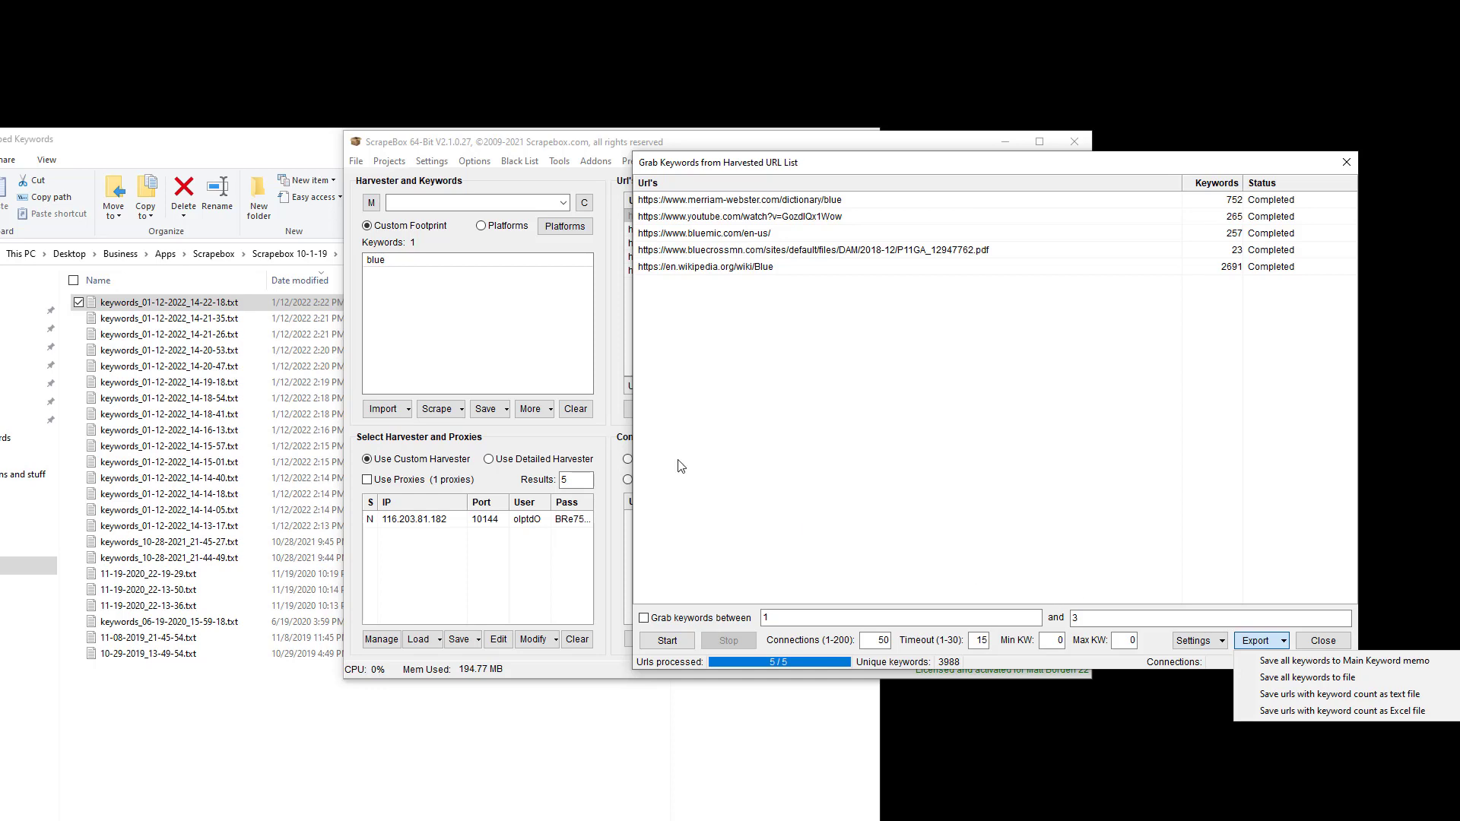
drag(728, 169, 431, 212)
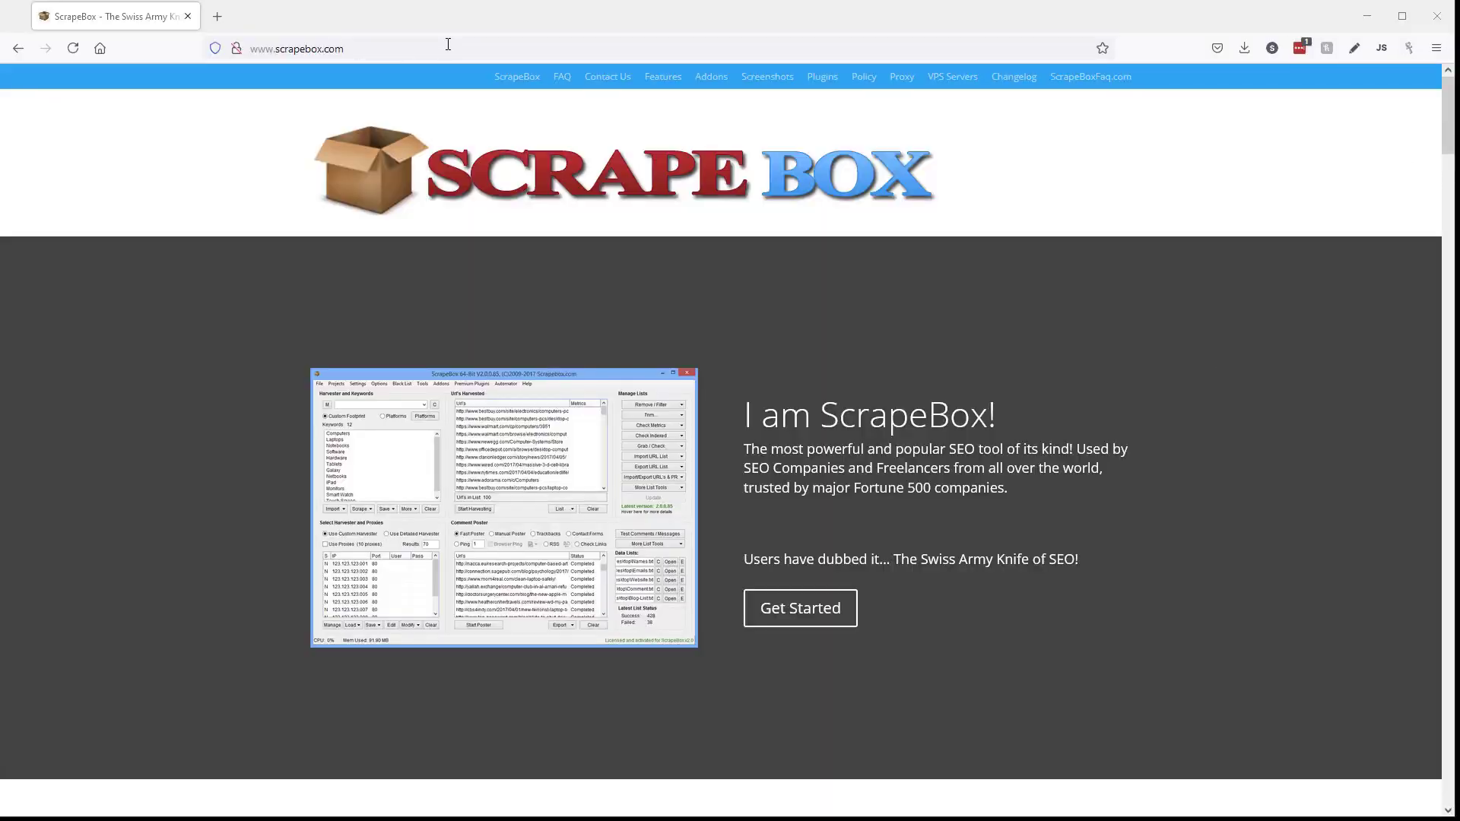
Scroll the scrapebox.com page down to the Add to Cart section.
scroll(662, 293, down, 20)
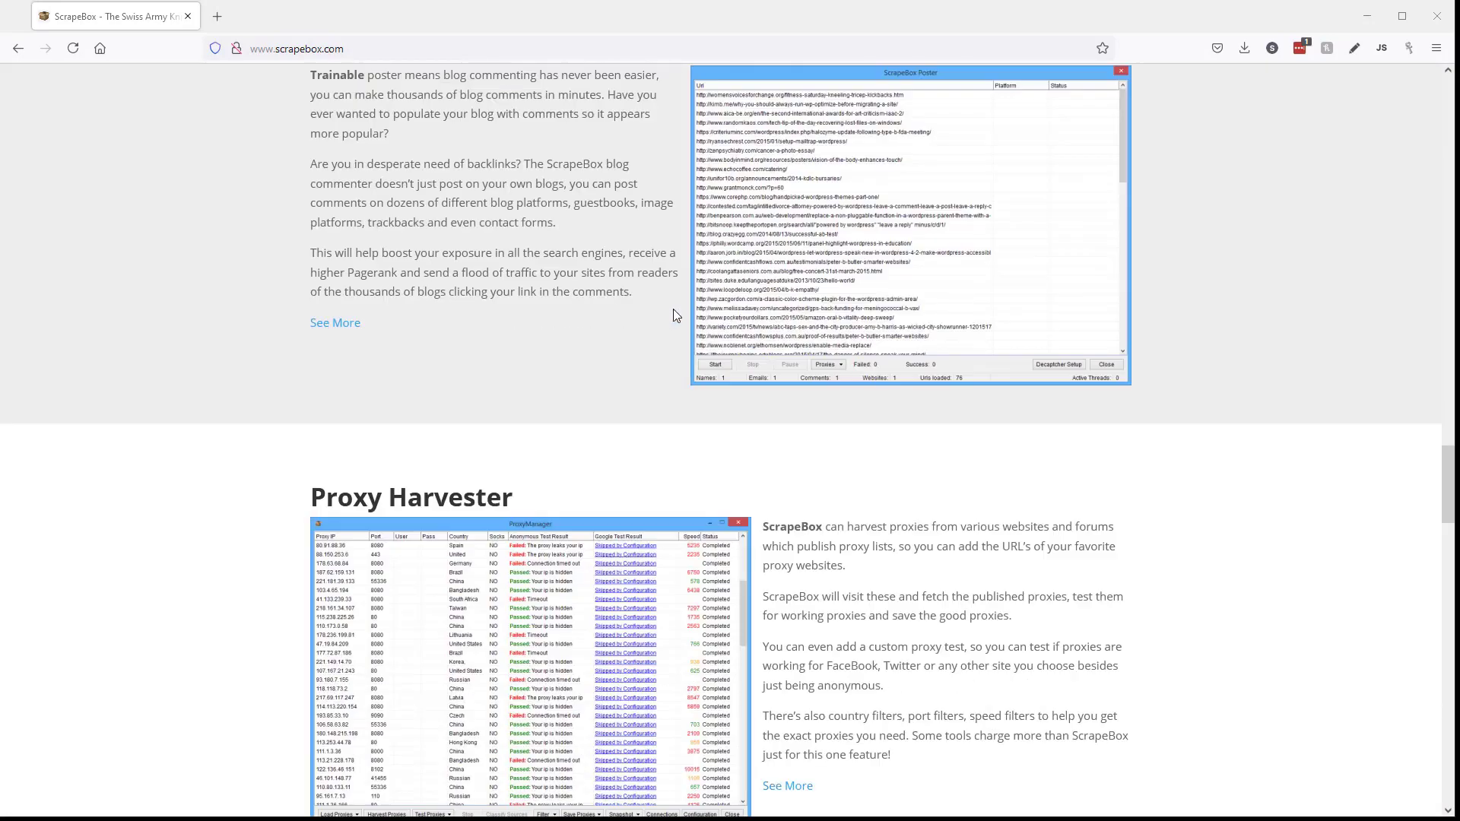
scroll(677, 314, down, 5)
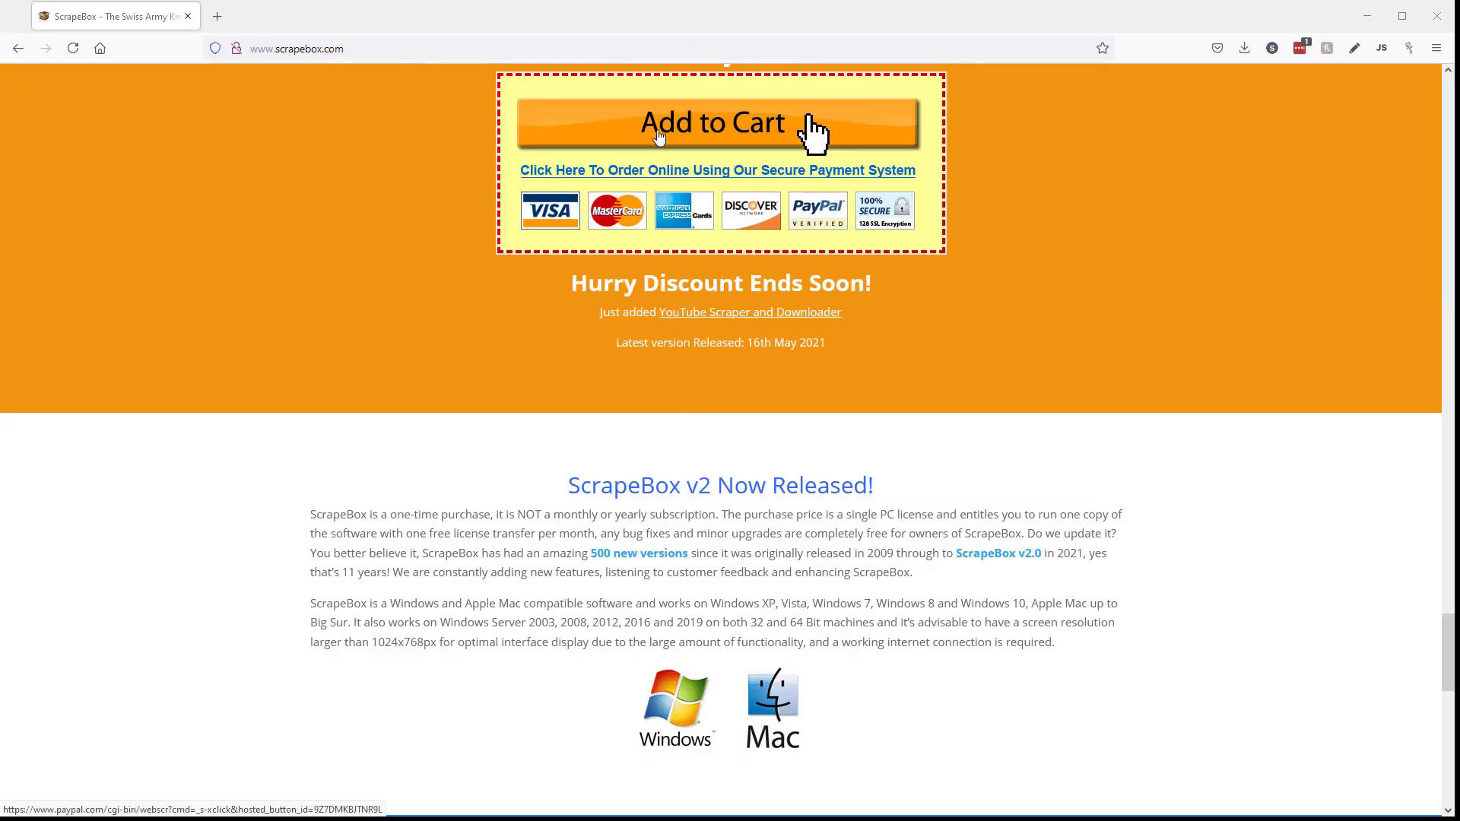